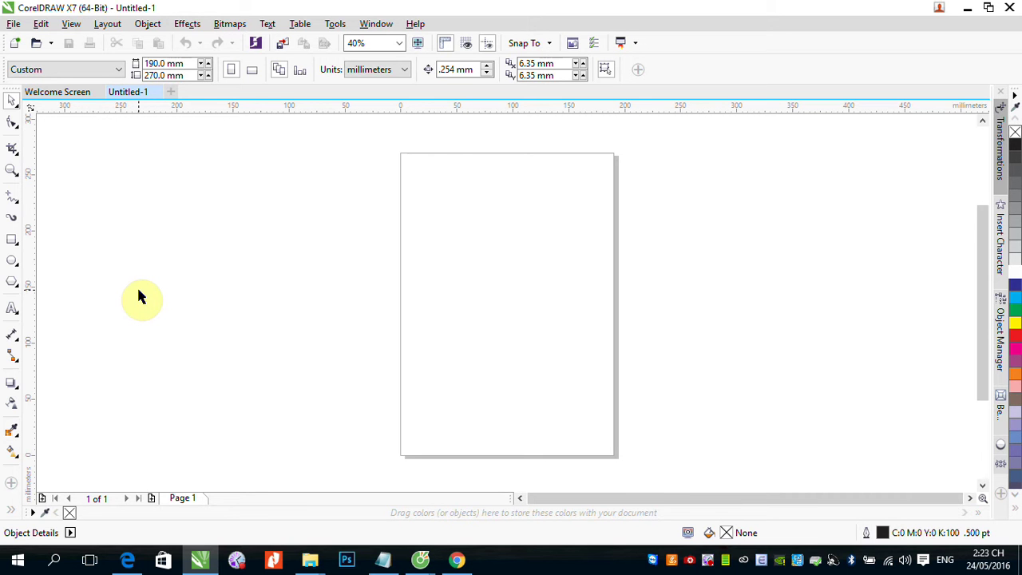
Draw a red rectangle about 70 × 65 mm and a green rectangle about 57 × 62 mm overlapping its lower corner.
{"action": "left_click", "coordinate": [12, 239]}
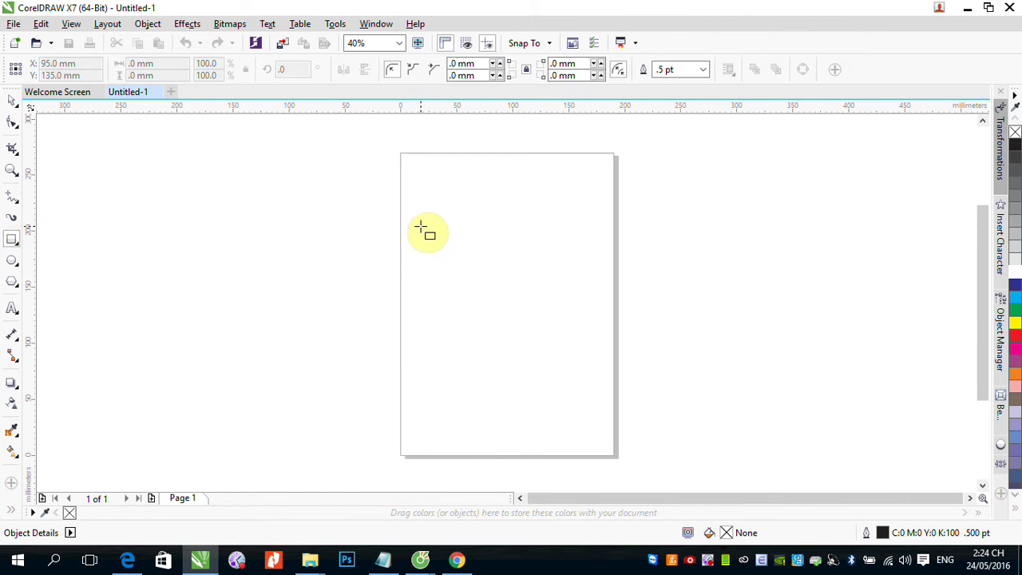
{"action": "left_click_drag", "start_coordinate": [420, 231], "coordinate": [527, 348]}
{"action": "left_click", "coordinate": [1015, 335]}
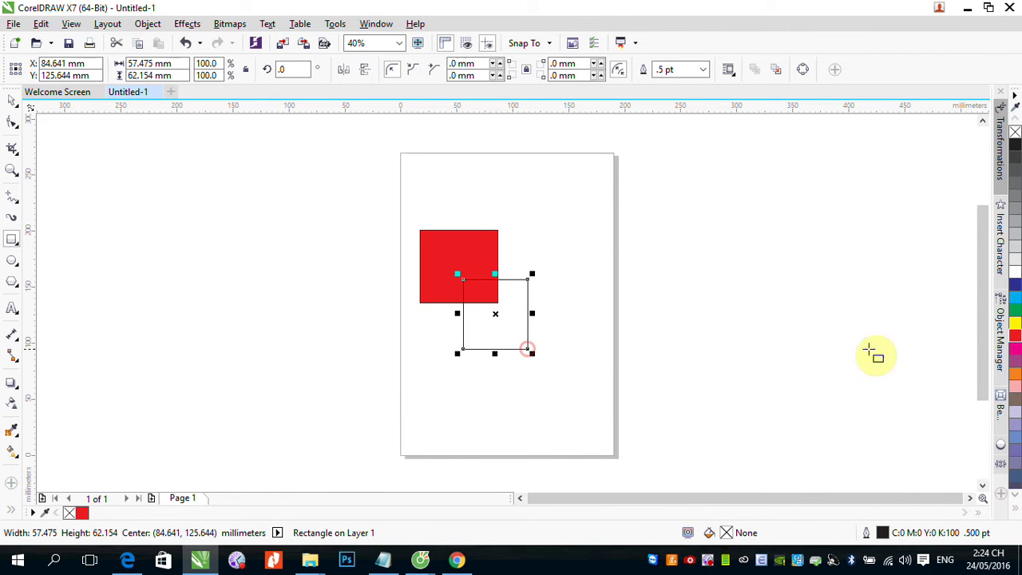
{"action": "left_click", "coordinate": [1015, 312]}
Add an overlapping cyan rectangle about 82 × 45 mm and a yellow rectangle about 53 × 68 mm above it.
{"action": "left_click_drag", "start_coordinate": [469, 254], "coordinate": [562, 304]}
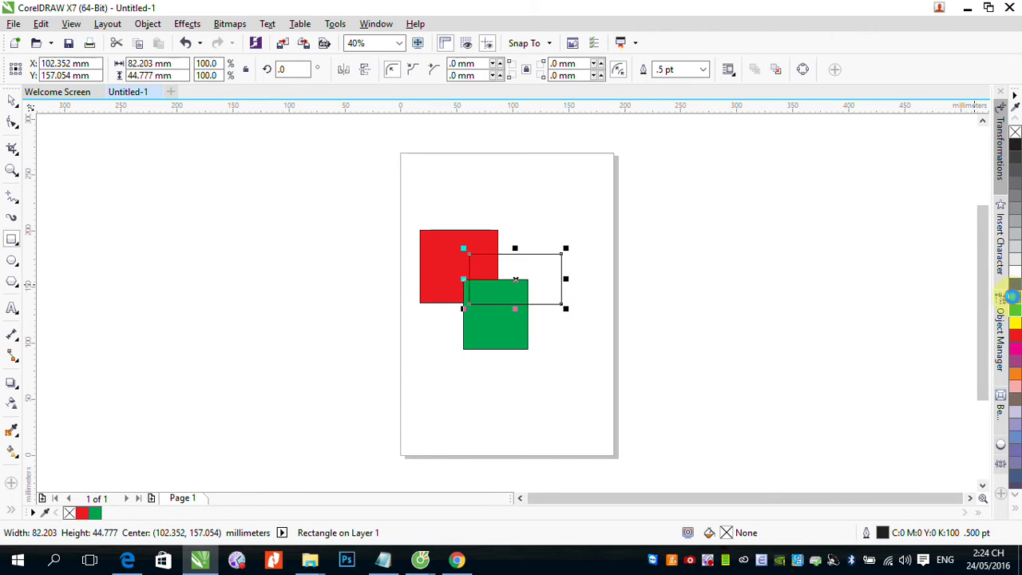
{"action": "left_click", "coordinate": [1014, 297]}
{"action": "left_click", "coordinate": [479, 194]}
{"action": "left_click_drag", "start_coordinate": [498, 226], "coordinate": [539, 269]}
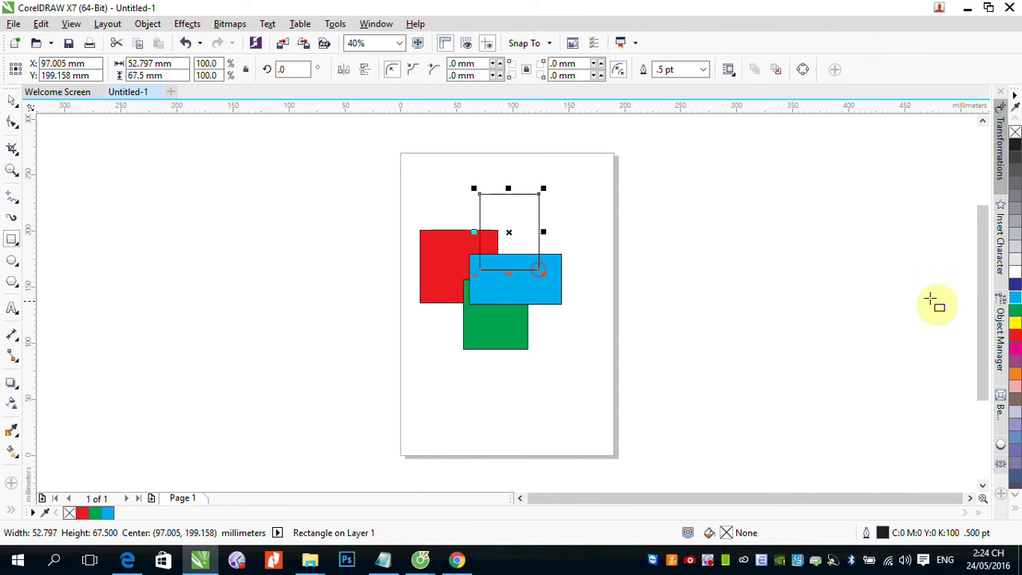
{"action": "left_click", "coordinate": [1015, 328]}
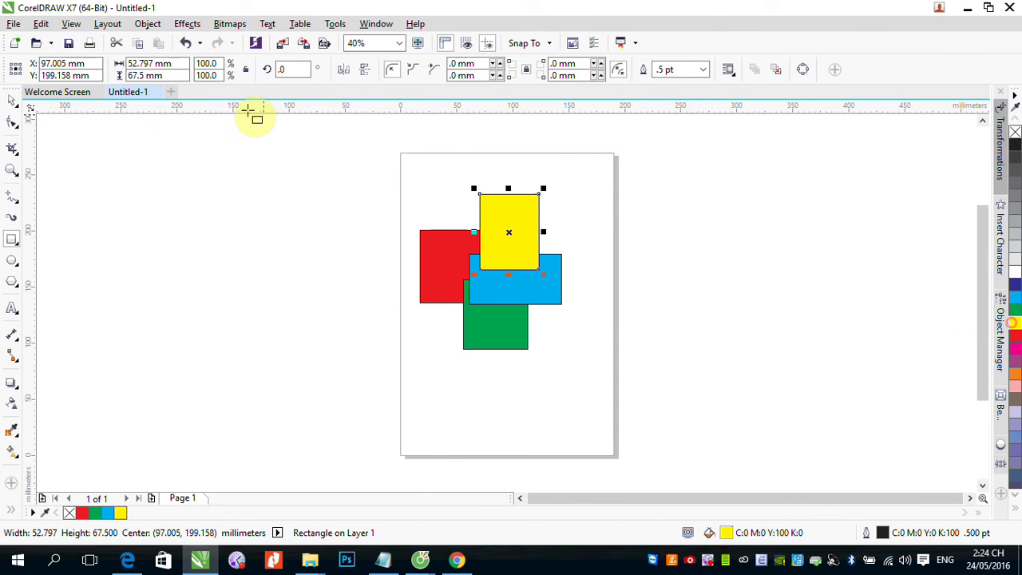
Shift the yellow rectangle slightly right and the green rectangle left and slightly up, keeping all four rectangles overlapping.
{"action": "left_click", "coordinate": [11, 99]}
{"action": "left_click", "coordinate": [60, 128]}
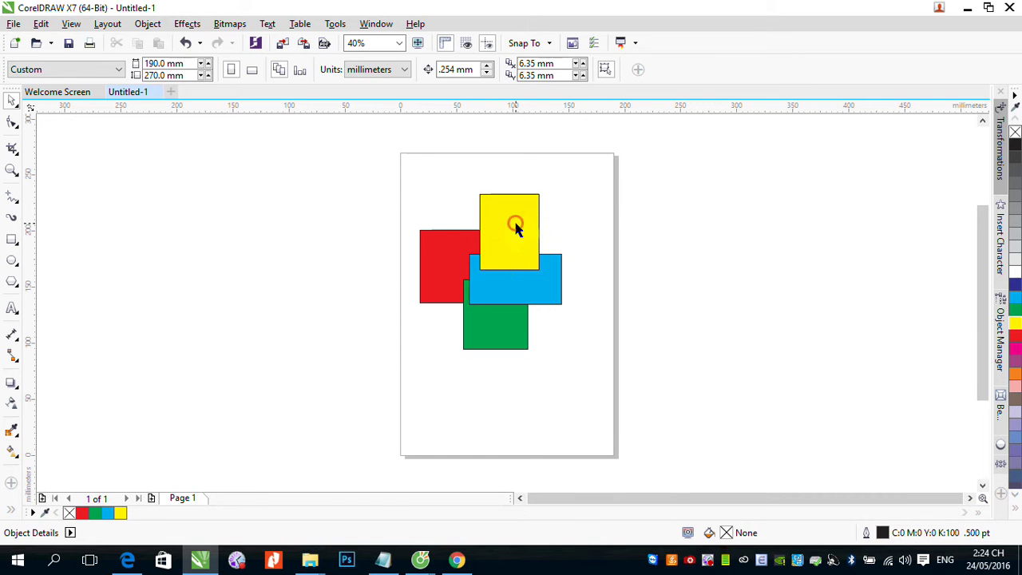
{"action": "mouse_move", "coordinate": [516, 223]}
{"action": "left_mouse_down"}
{"action": "mouse_move", "coordinate": [538, 223]}
{"action": "mouse_move", "coordinate": [522, 222]}
{"action": "left_mouse_up"}
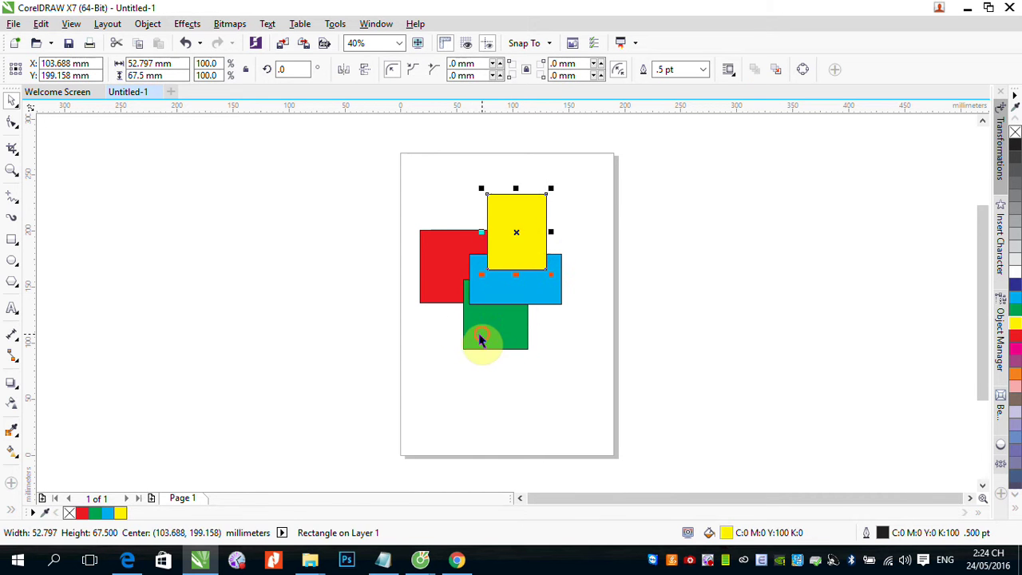
{"action": "left_click_drag", "start_coordinate": [479, 333], "coordinate": [461, 329]}
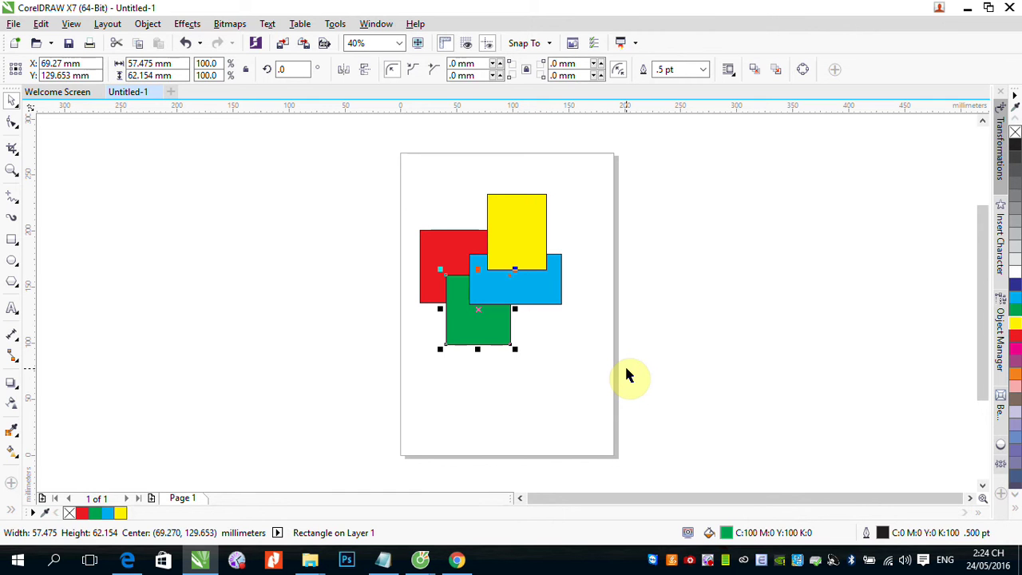
{"action": "left_click", "coordinate": [461, 285]}
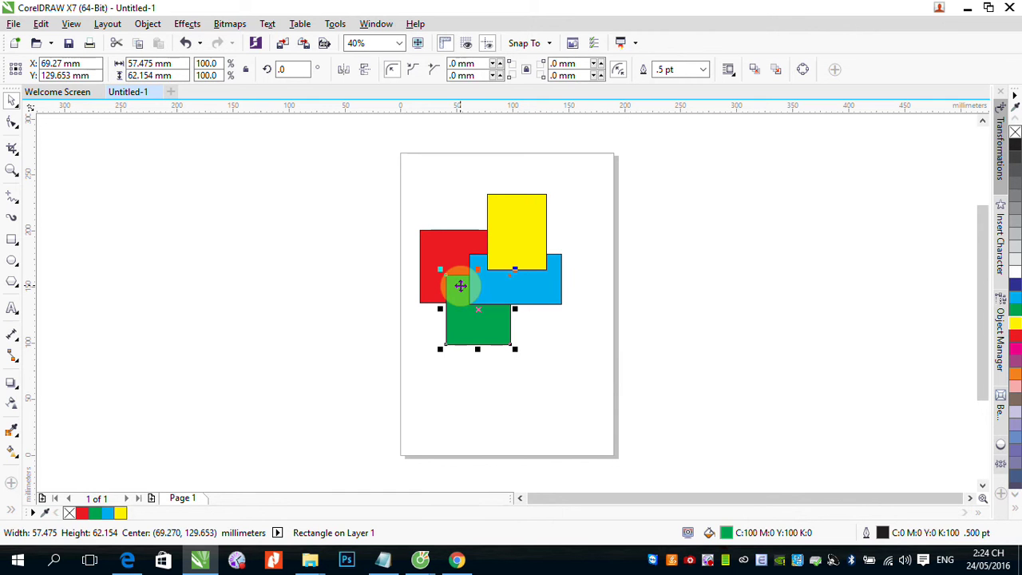
{"action": "left_click", "coordinate": [708, 269]}
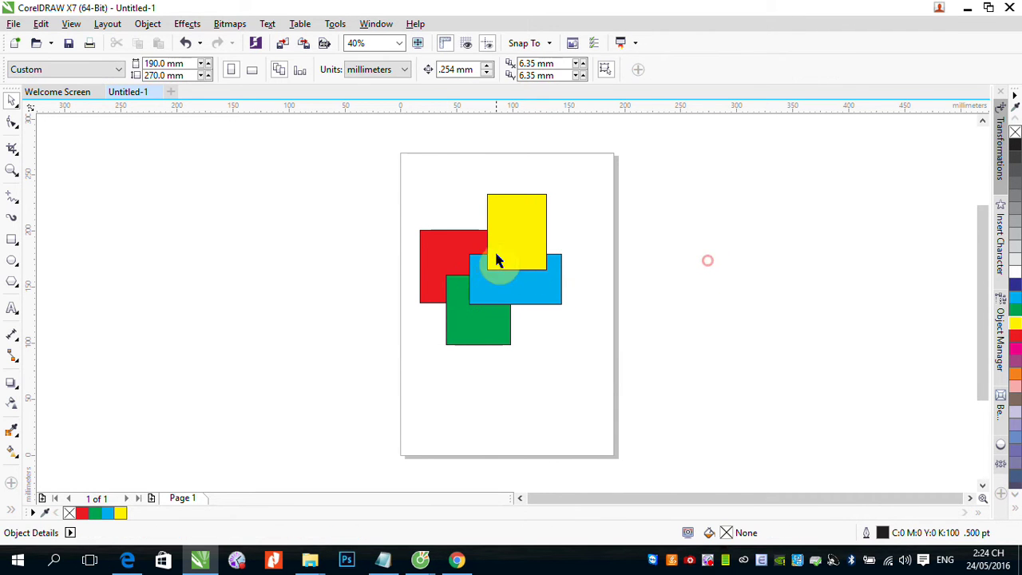
Select the yellow rectangle and examine the Order commands available for changing its stacking position.
{"action": "left_click", "coordinate": [446, 254]}
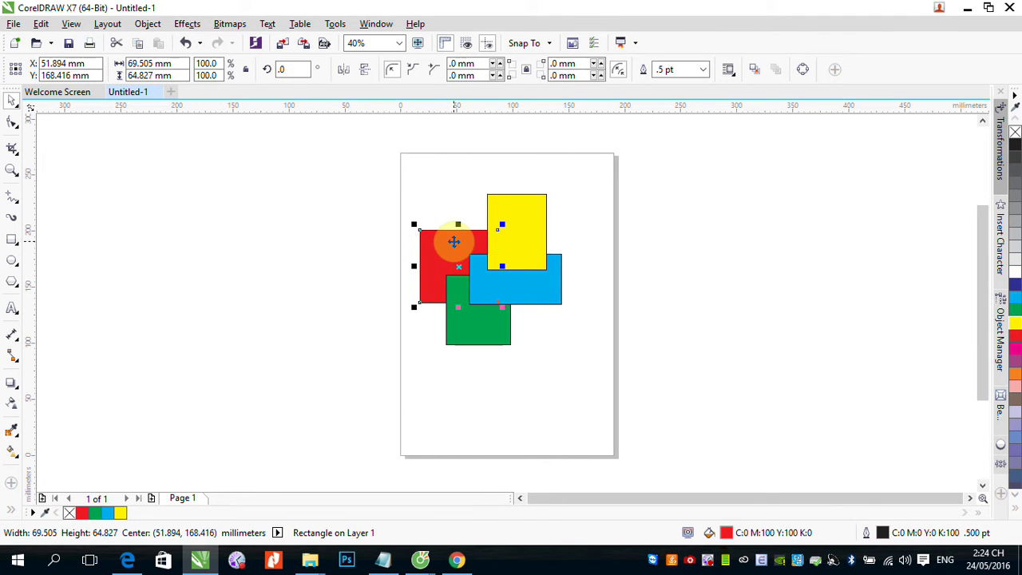
{"action": "left_click", "coordinate": [525, 225]}
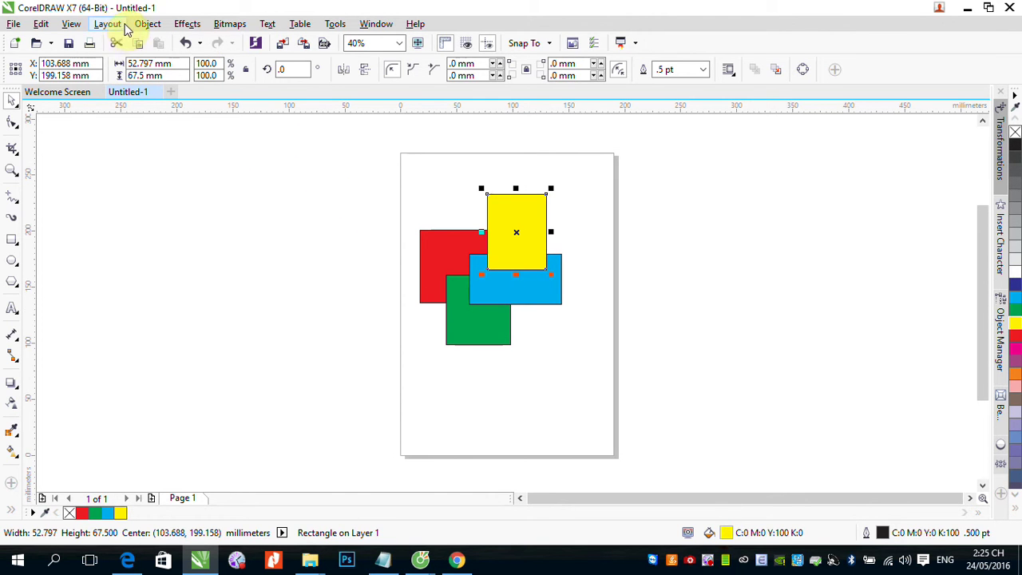
{"action": "left_click", "coordinate": [149, 24]}
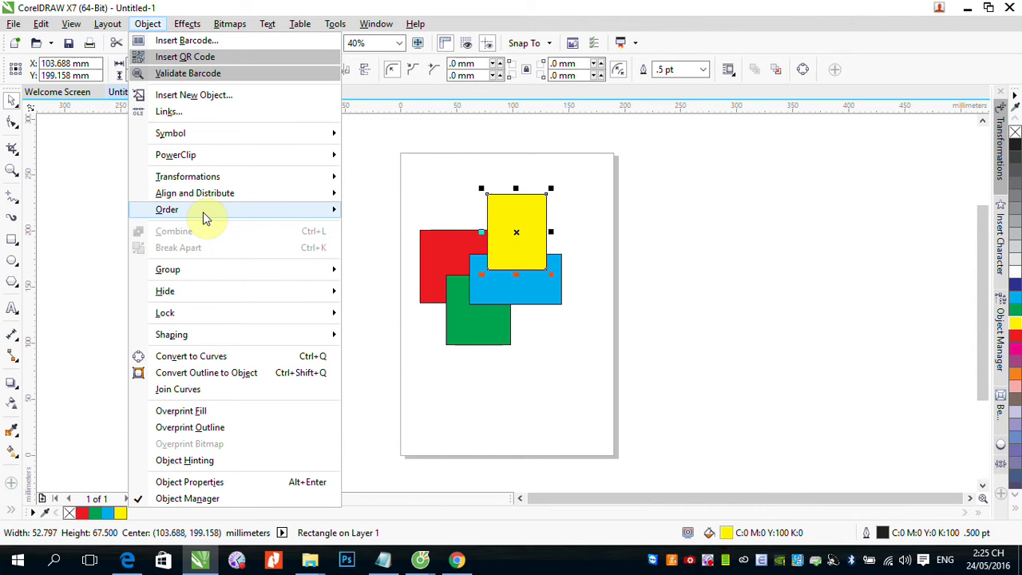
{"action": "mouse_move", "coordinate": [203, 212]}
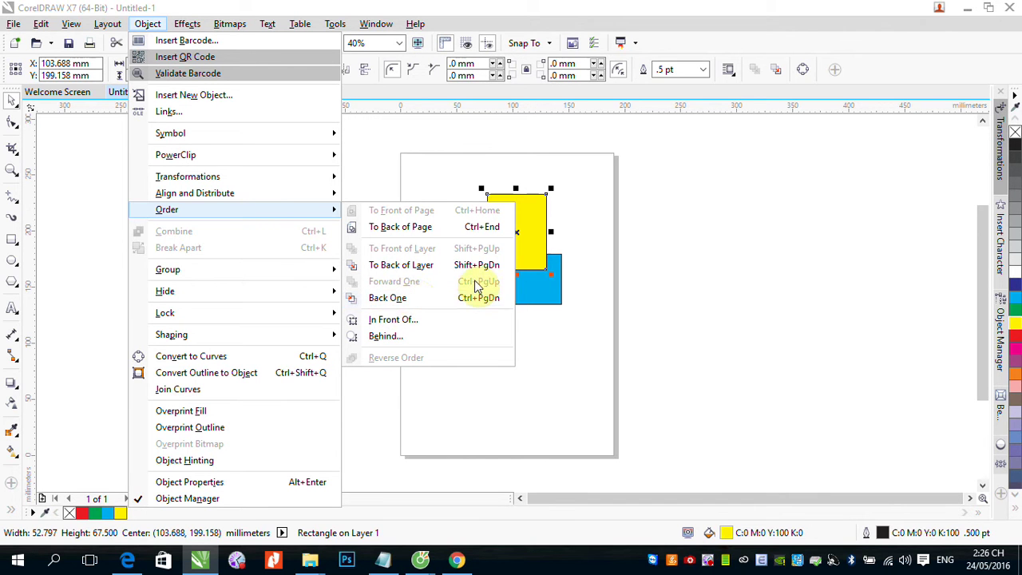
{"action": "left_click", "coordinate": [690, 272]}
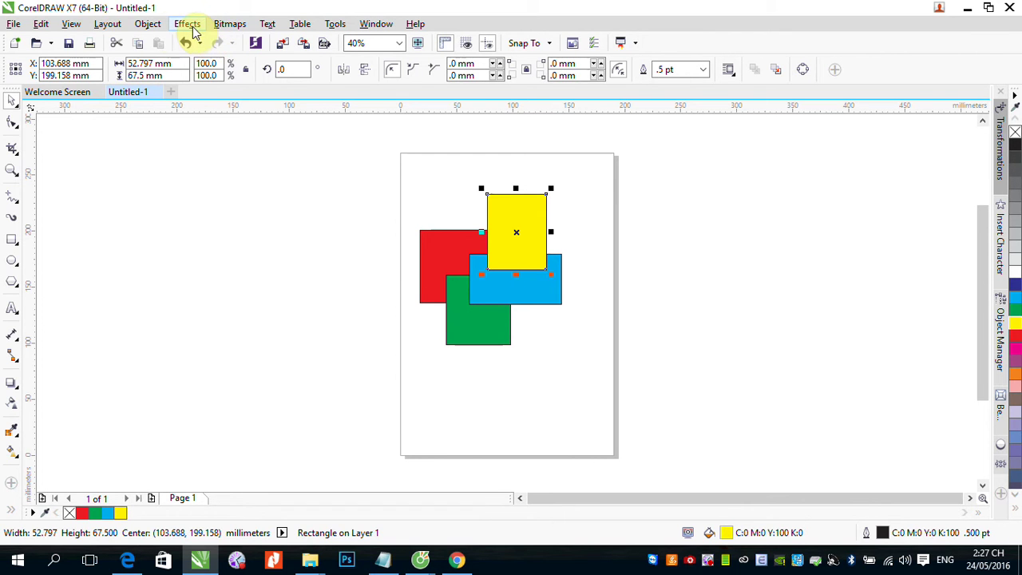
{"action": "left_click", "coordinate": [160, 27]}
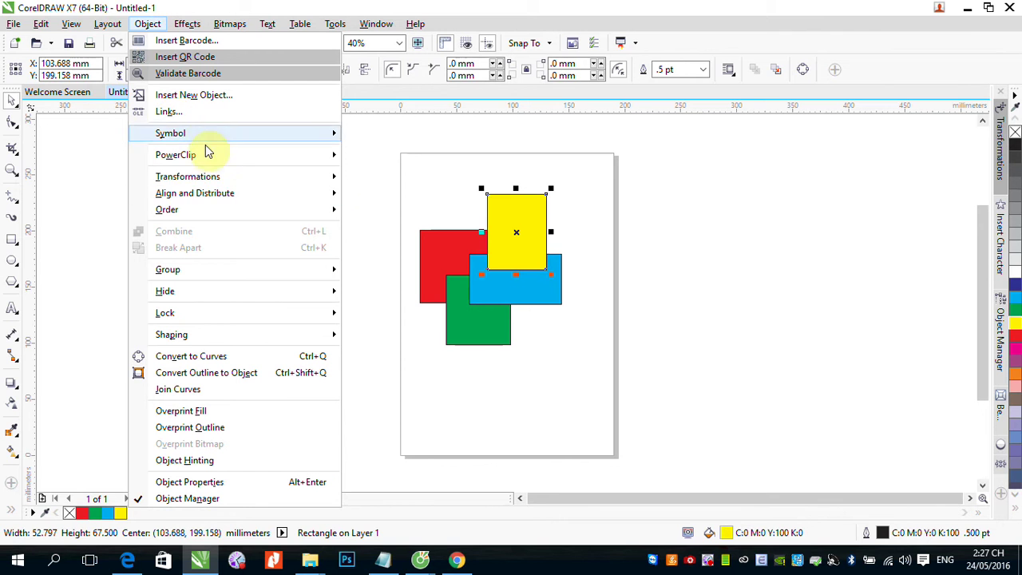
{"action": "mouse_move", "coordinate": [256, 212]}
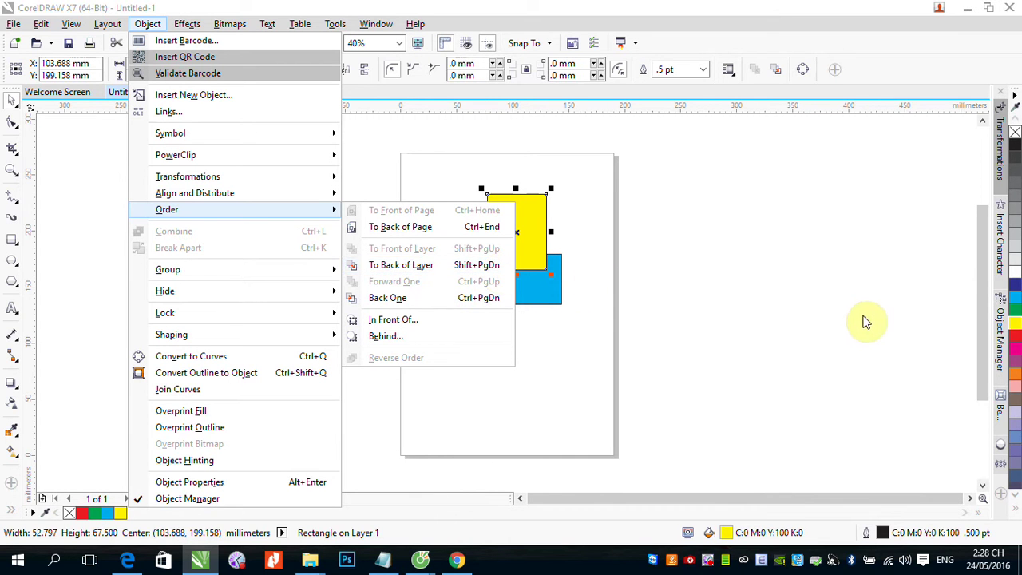
{"action": "left_click", "coordinate": [843, 334]}
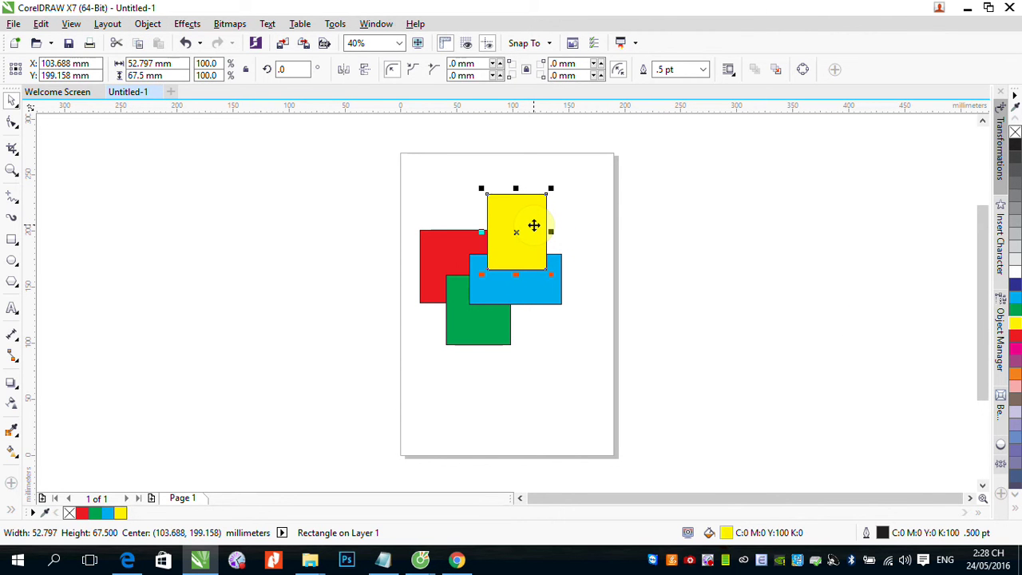
Send the yellow rectangle back one level and move it down and left over the red and green rectangles.
{"action": "key", "text": "ctrl+Page_Down"}
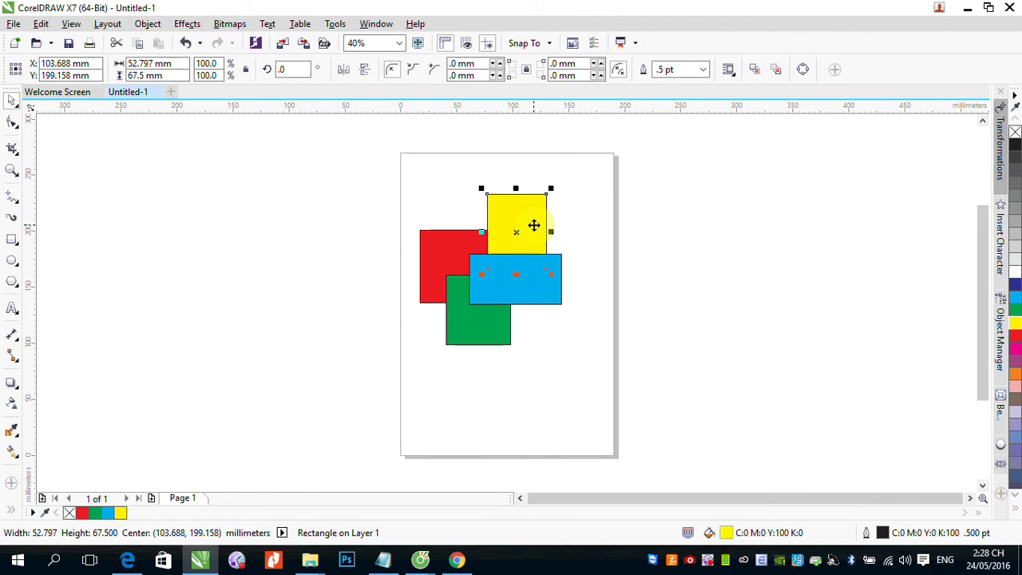
{"action": "left_click_drag", "start_coordinate": [517, 234], "coordinate": [476, 255]}
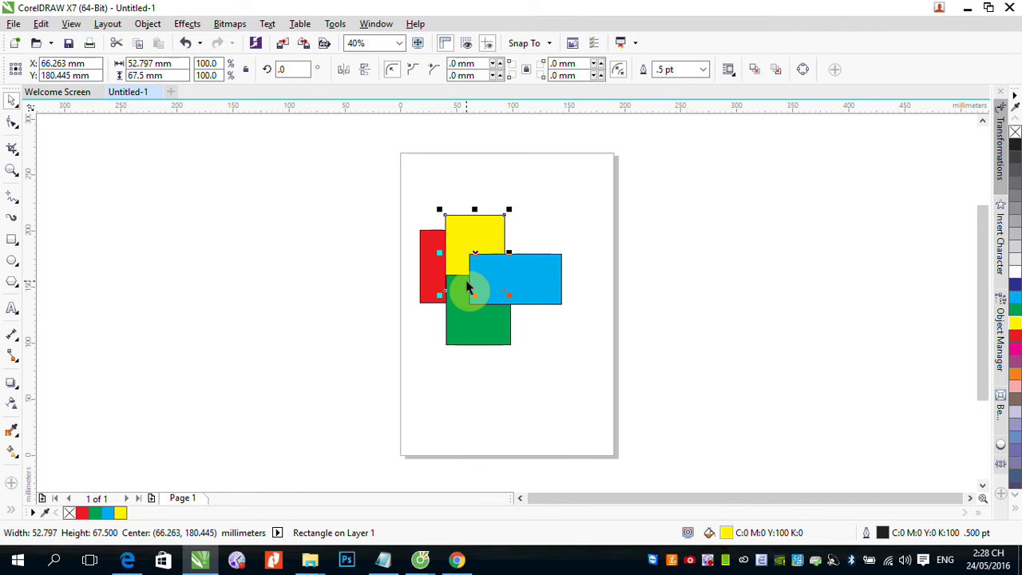
Send the yellow rectangle to the back of the layer, bring it to the front, and send it to the back again.
{"action": "key", "text": "shift+Page_Down"}
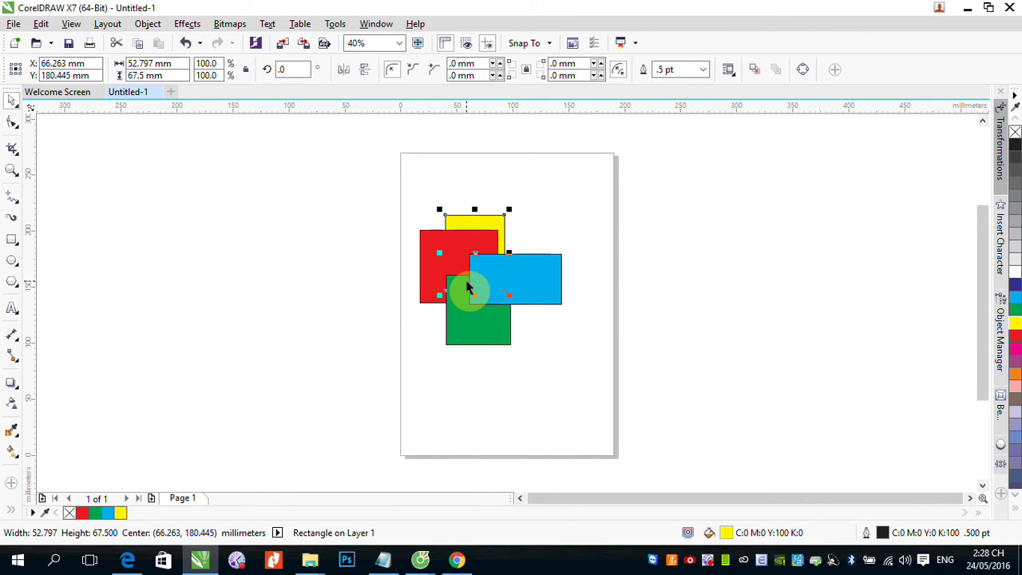
{"action": "key", "text": "shift+Page_Up"}
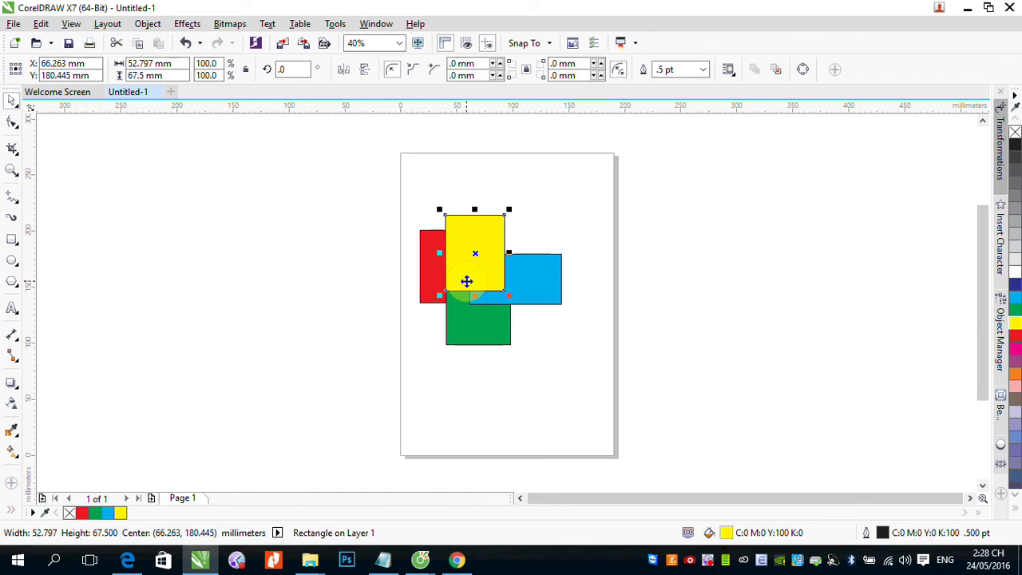
{"action": "key", "text": "shift+Page_Down"}
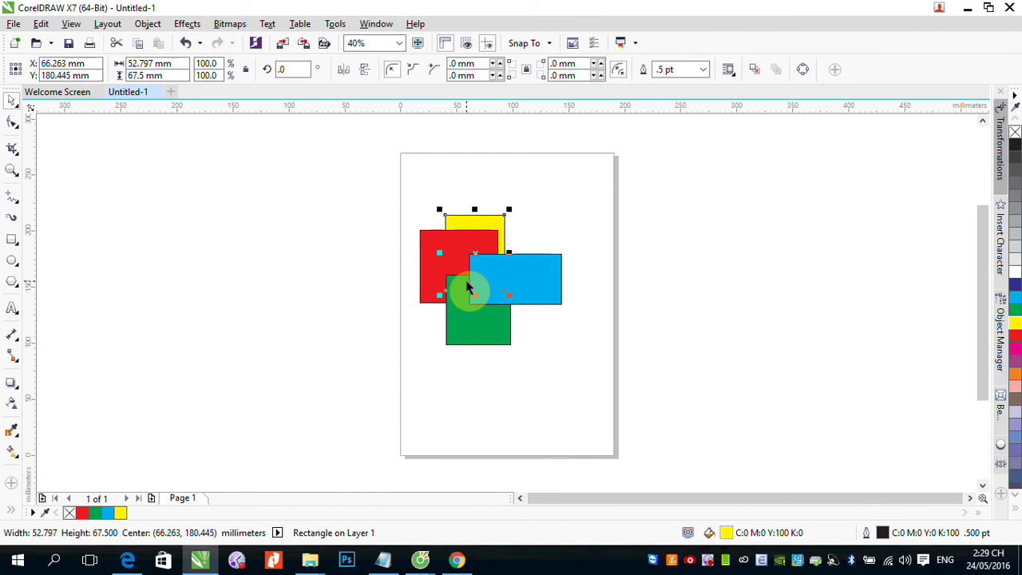
Bring the yellow rectangle forward one level at a time until it lies above the red, green and cyan rectangles.
{"action": "key", "text": "ctrl+Page_Up"}
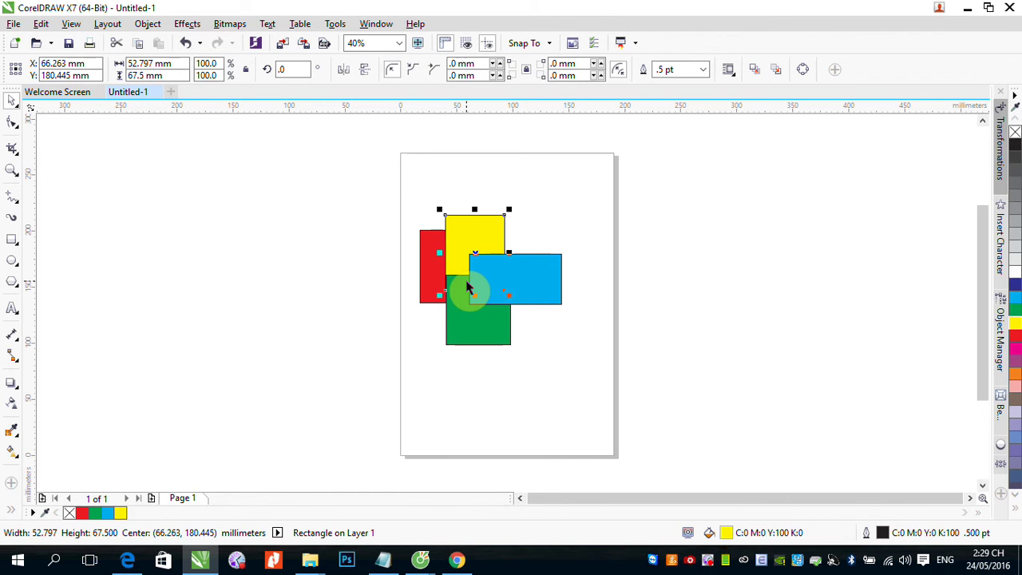
{"action": "key", "text": "ctrl+Page_Up"}
{"action": "key", "text": "ctrl+Page_Up"}
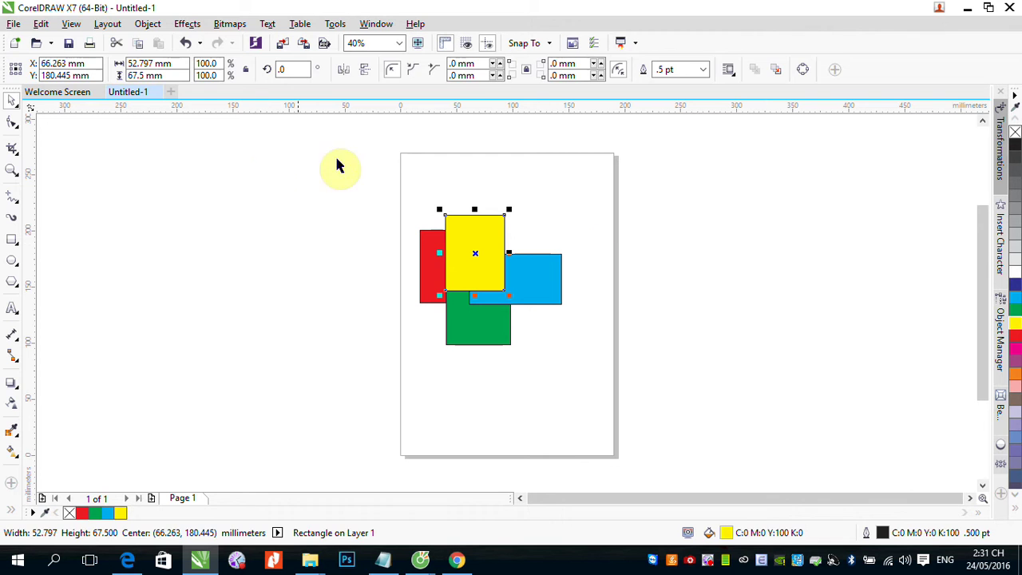
{"action": "left_click", "coordinate": [626, 212]}
{"action": "left_click", "coordinate": [478, 229]}
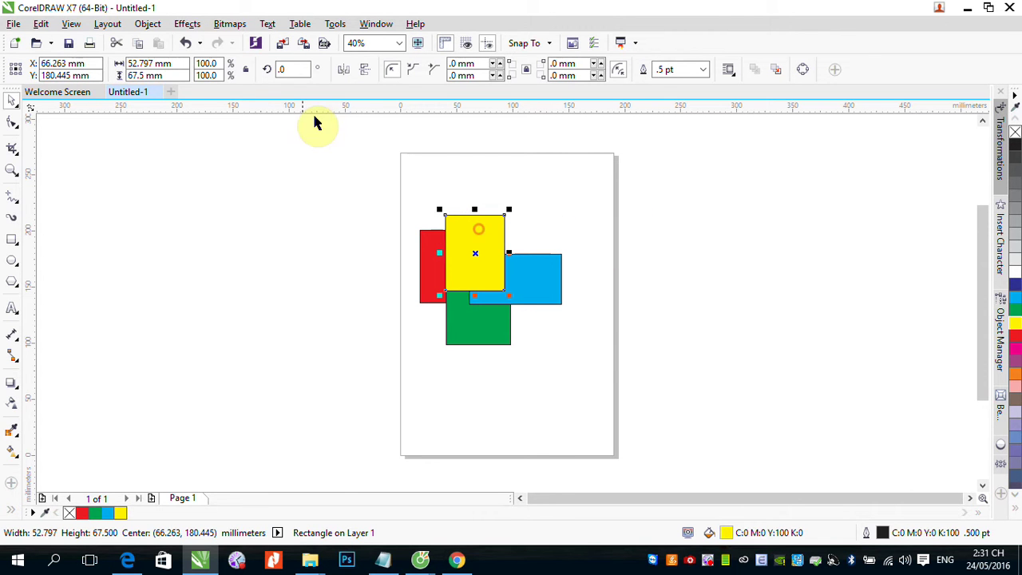
{"action": "left_click", "coordinate": [148, 23]}
{"action": "mouse_move", "coordinate": [267, 209]}
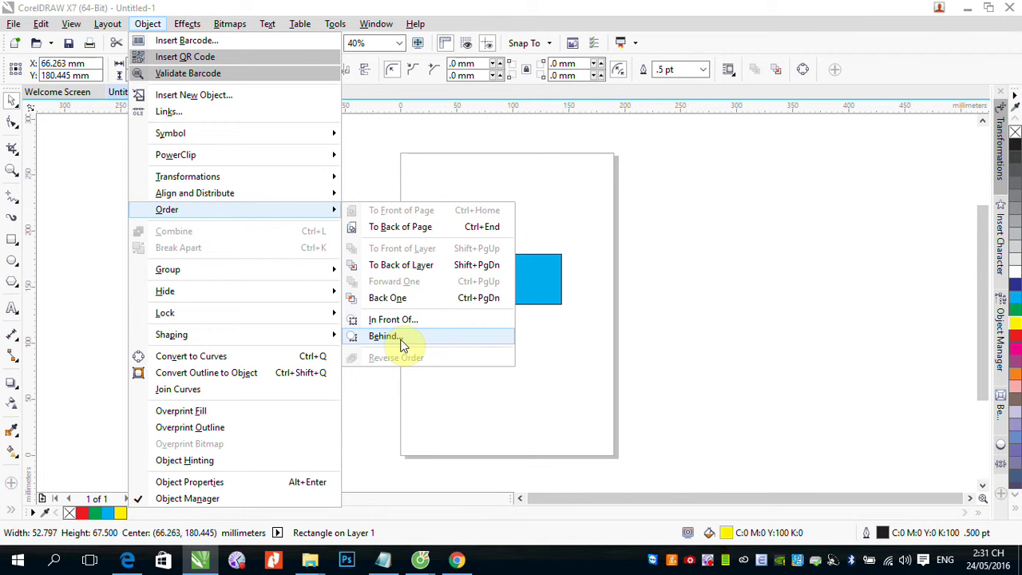
{"action": "left_click", "coordinate": [715, 233]}
Move the yellow rectangle slightly up and right, centred at about X 79 mm, Y 193 mm.
{"action": "left_click", "coordinate": [523, 502]}
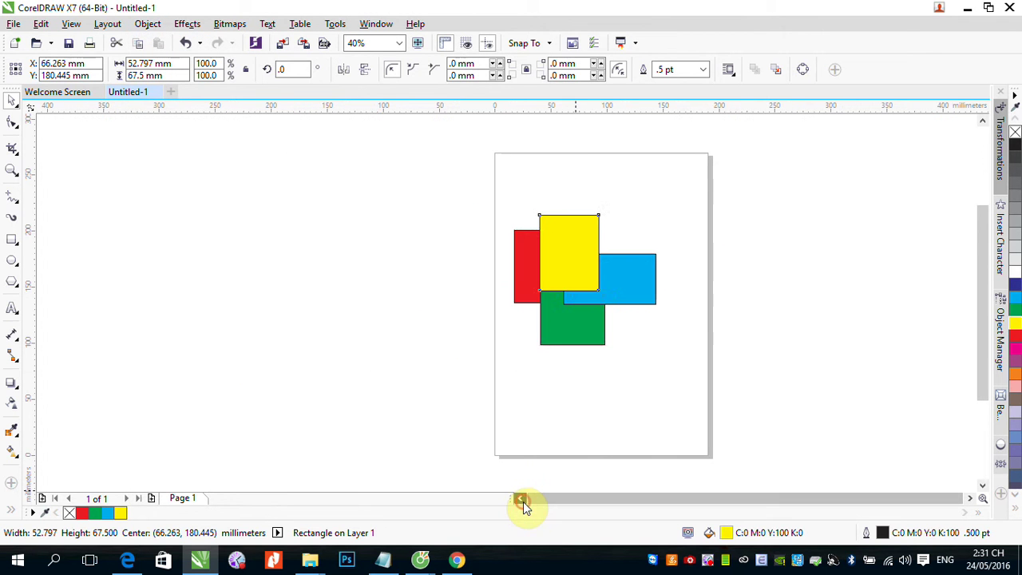
{"action": "left_click", "coordinate": [522, 502]}
{"action": "left_click", "coordinate": [868, 210]}
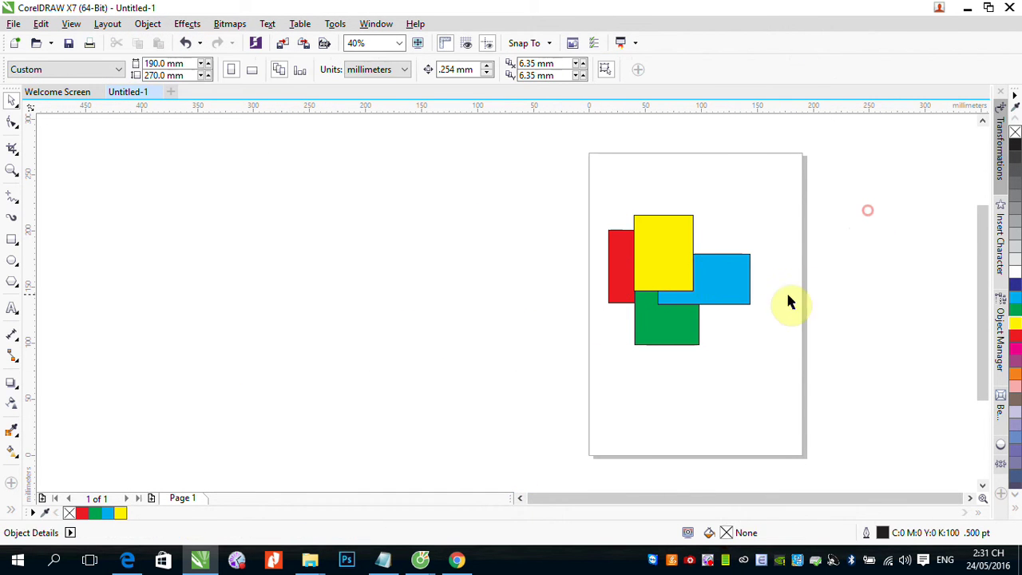
{"action": "left_click_drag", "start_coordinate": [668, 258], "coordinate": [682, 242]}
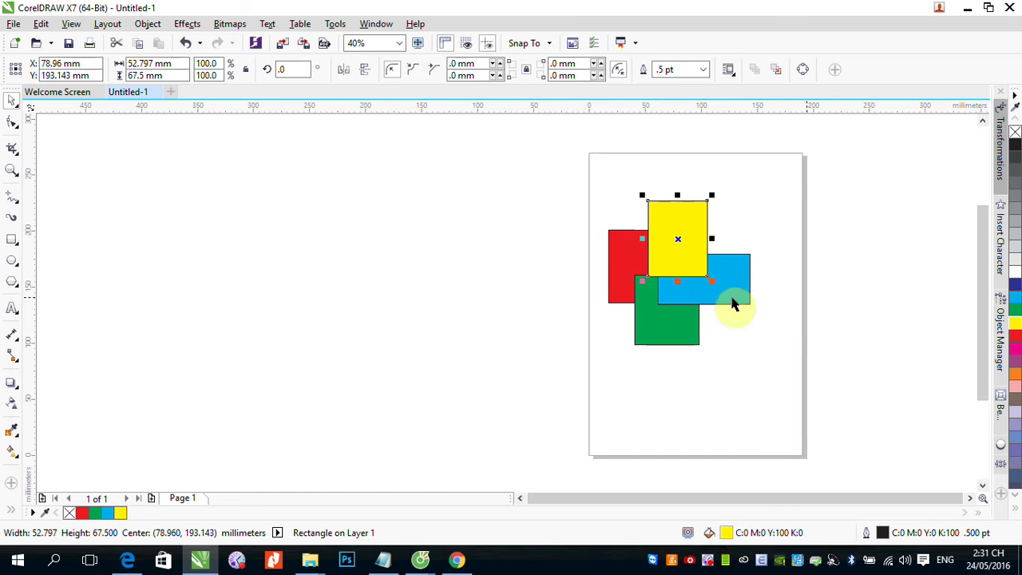
Draw a dark blue rectangle about 80 × 40 mm across the red rectangle and the page's left edge.
{"action": "left_click", "coordinate": [12, 239]}
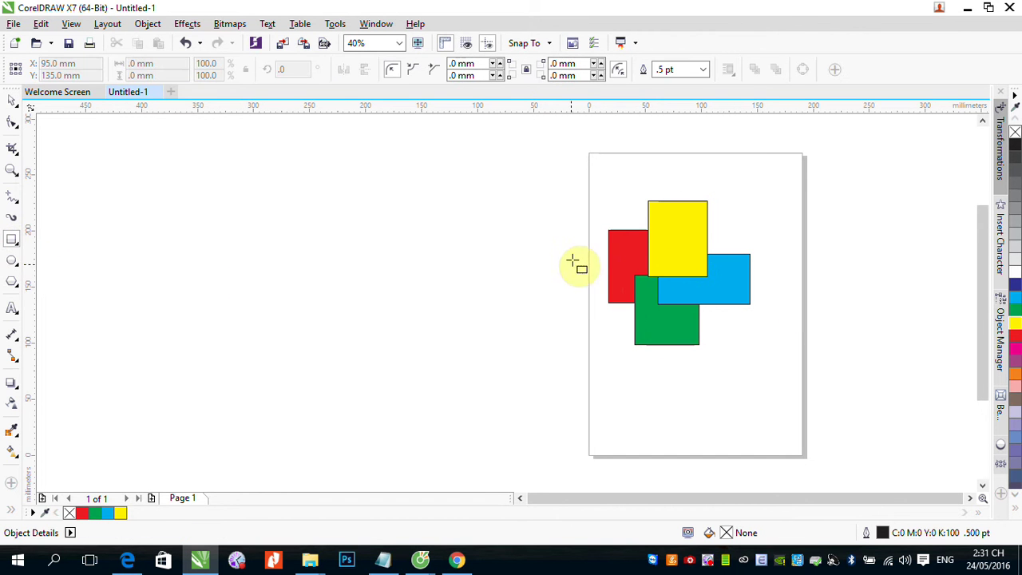
{"action": "left_click_drag", "start_coordinate": [579, 246], "coordinate": [670, 291]}
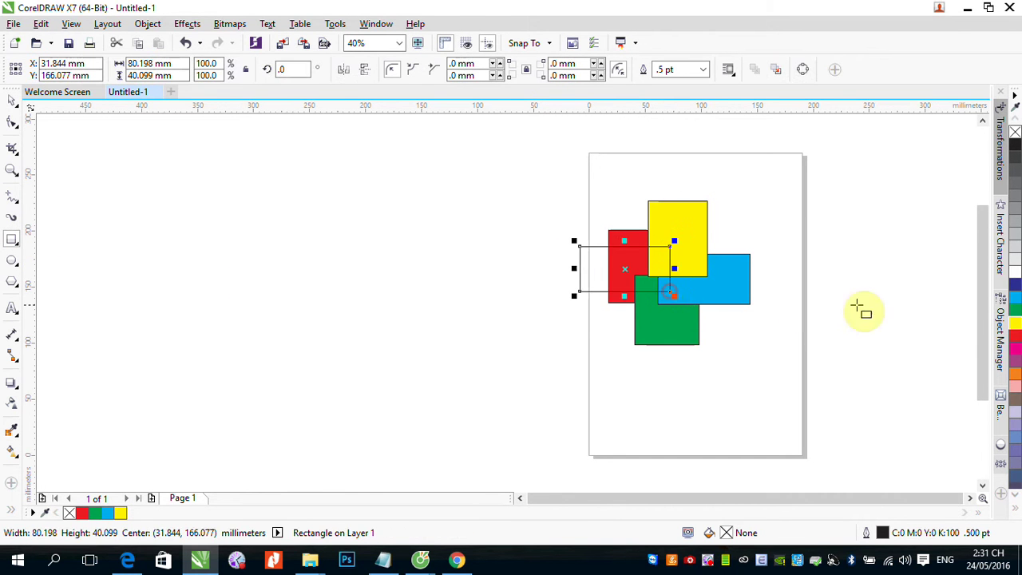
{"action": "left_click", "coordinate": [1015, 284]}
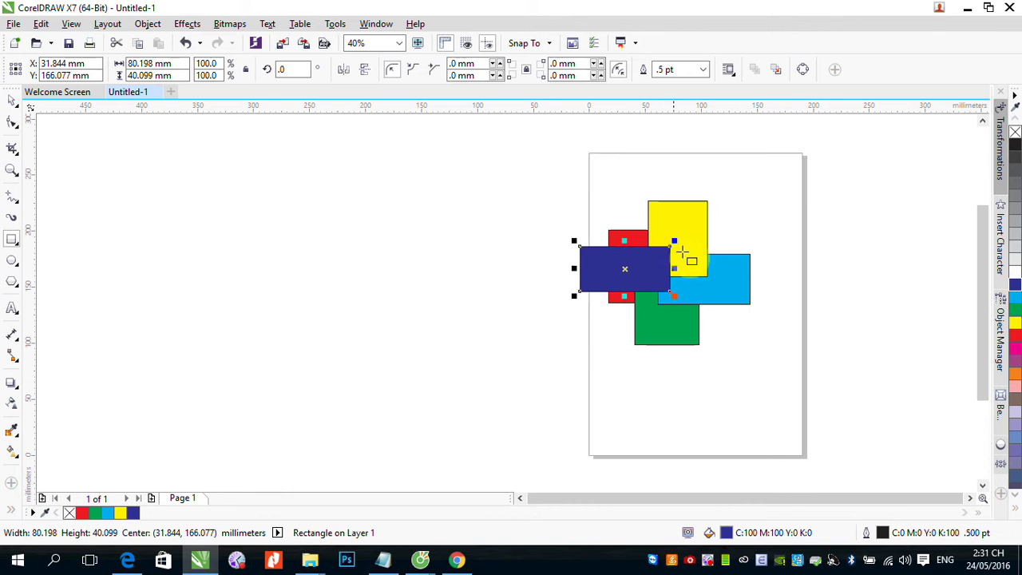
Draw a purple rectangle about 72 × 59 mm and an overlapping orange one about 82 × 61 mm below the dark blue and green rectangles.
{"action": "left_click_drag", "start_coordinate": [565, 319], "coordinate": [646, 385]}
{"action": "left_click", "coordinate": [1014, 361]}
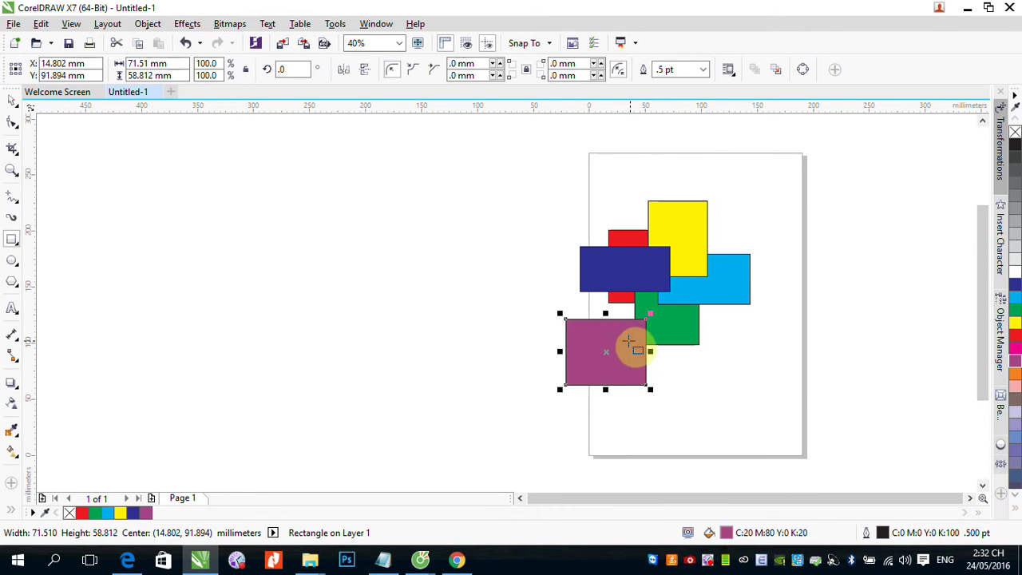
{"action": "left_click_drag", "start_coordinate": [626, 335], "coordinate": [717, 403]}
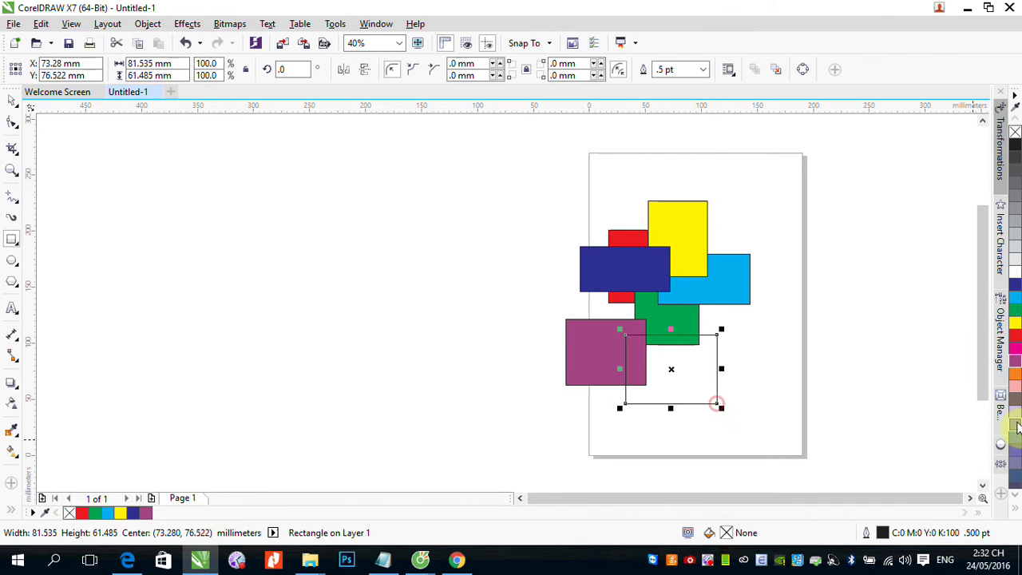
{"action": "left_click", "coordinate": [1015, 374]}
Draw a magenta rectangle about 63 × 45 mm over the orange rectangle's upper-right corner and clear the selection.
{"action": "left_click_drag", "start_coordinate": [685, 311], "coordinate": [766, 372]}
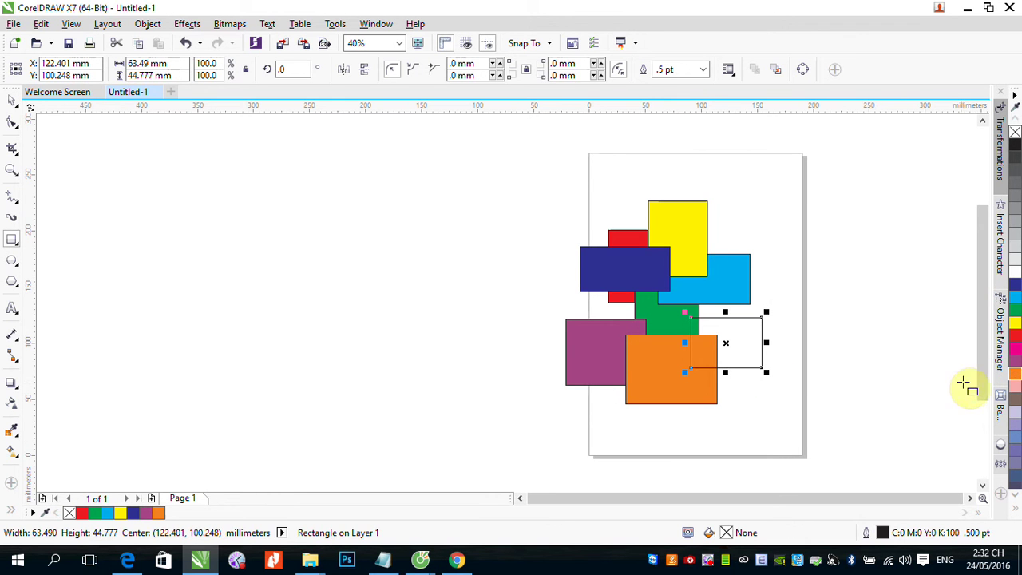
{"action": "left_click", "coordinate": [1016, 351]}
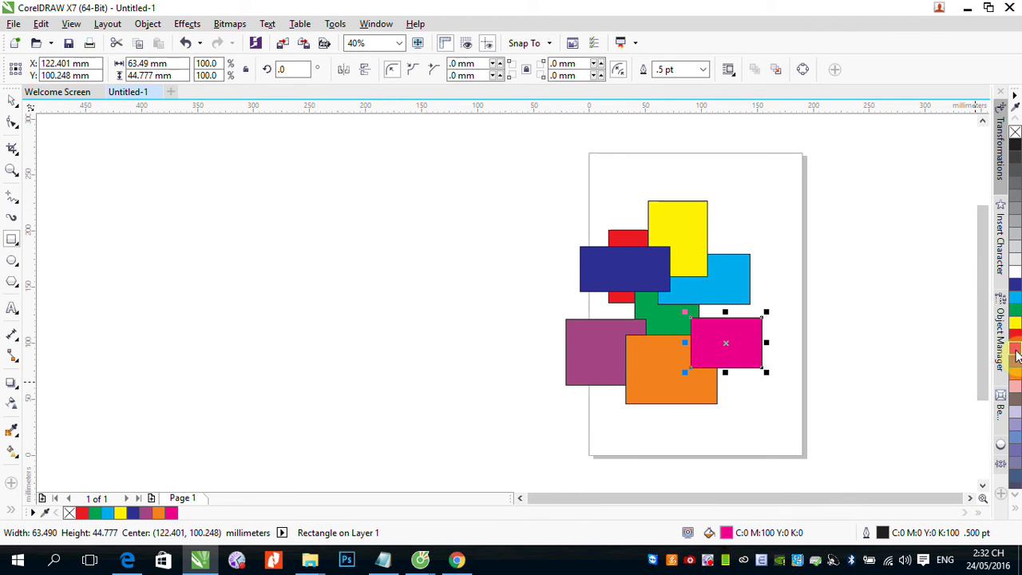
{"action": "left_click", "coordinate": [11, 99]}
{"action": "left_click", "coordinate": [131, 232]}
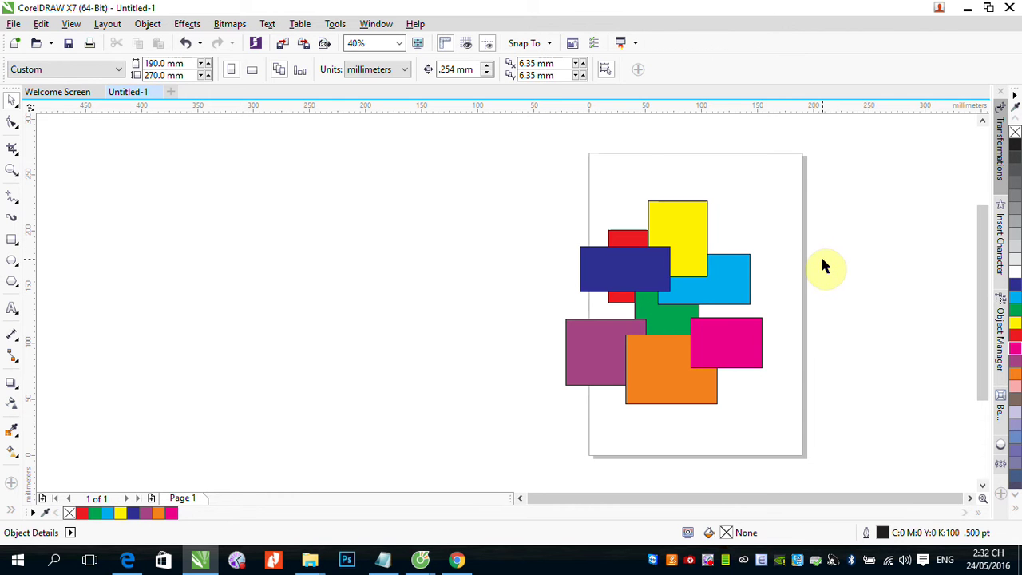
Order the red rectangle directly behind the magenta one and move it across the page's right edge, centred at about X 163 mm, Y 125 mm.
{"action": "left_click", "coordinate": [615, 237]}
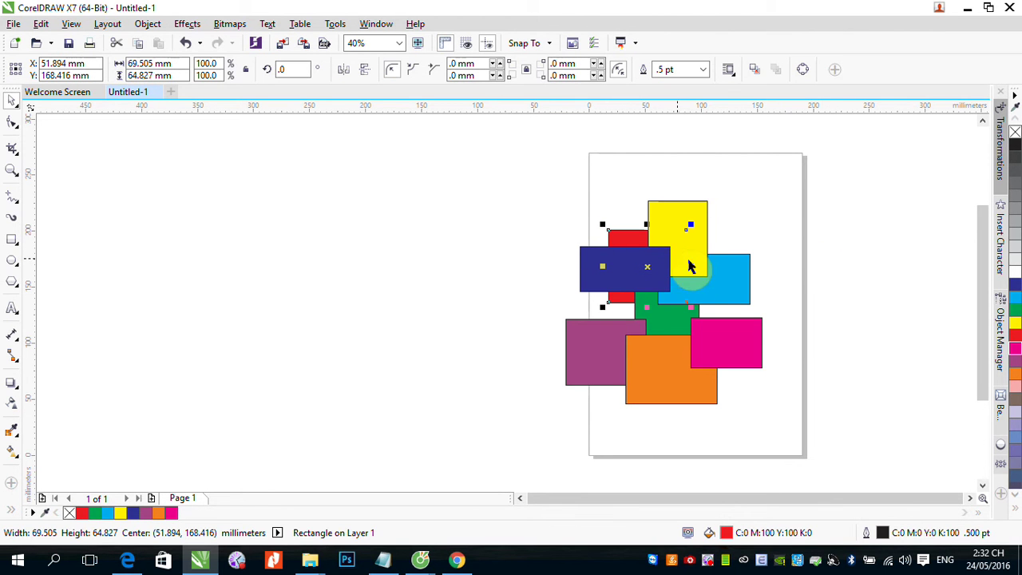
{"action": "left_click", "coordinate": [742, 347]}
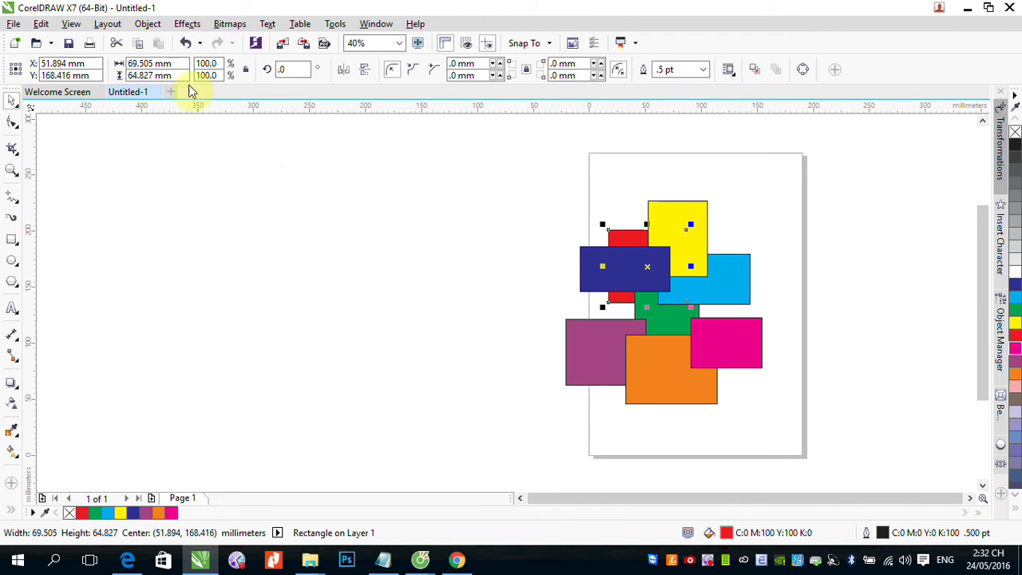
{"action": "left_click", "coordinate": [157, 27]}
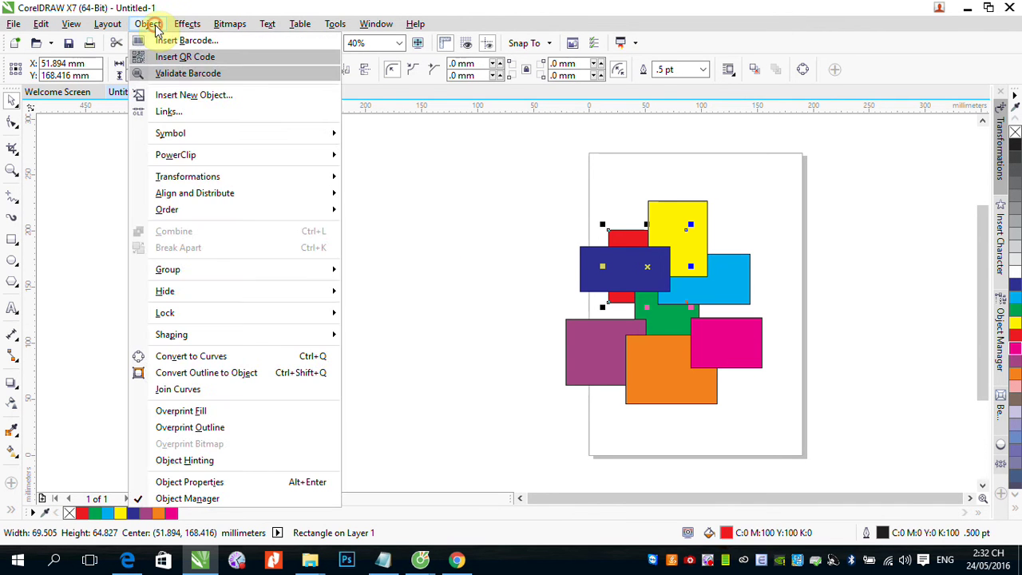
{"action": "mouse_move", "coordinate": [218, 214]}
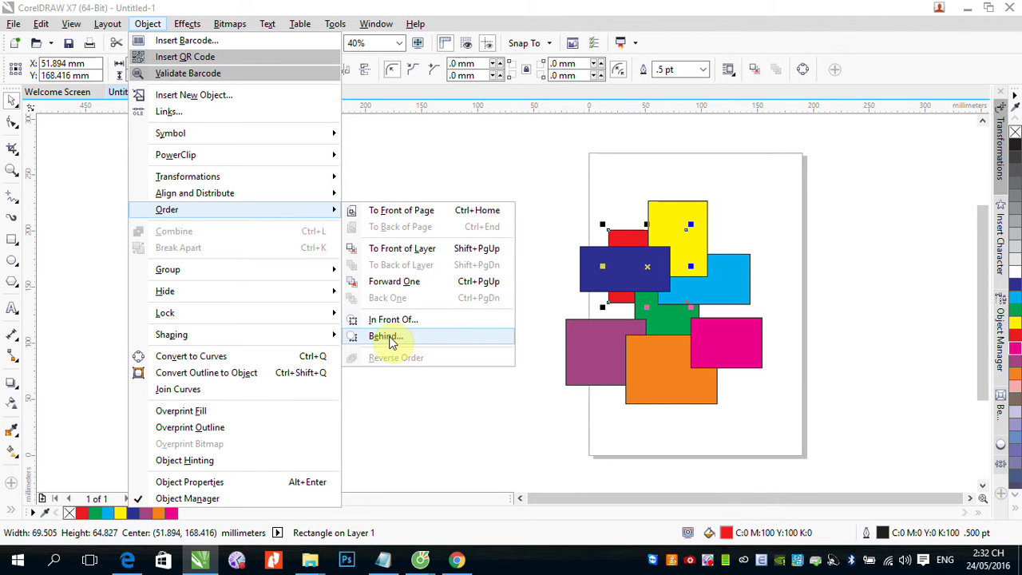
{"action": "left_click", "coordinate": [396, 338]}
{"action": "left_click", "coordinate": [620, 258]}
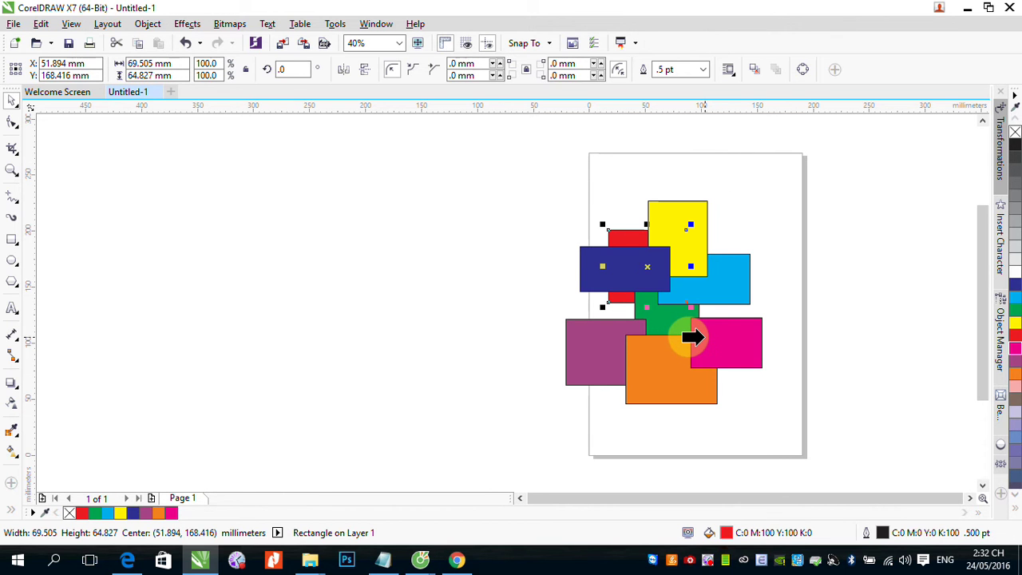
{"action": "left_click", "coordinate": [688, 337]}
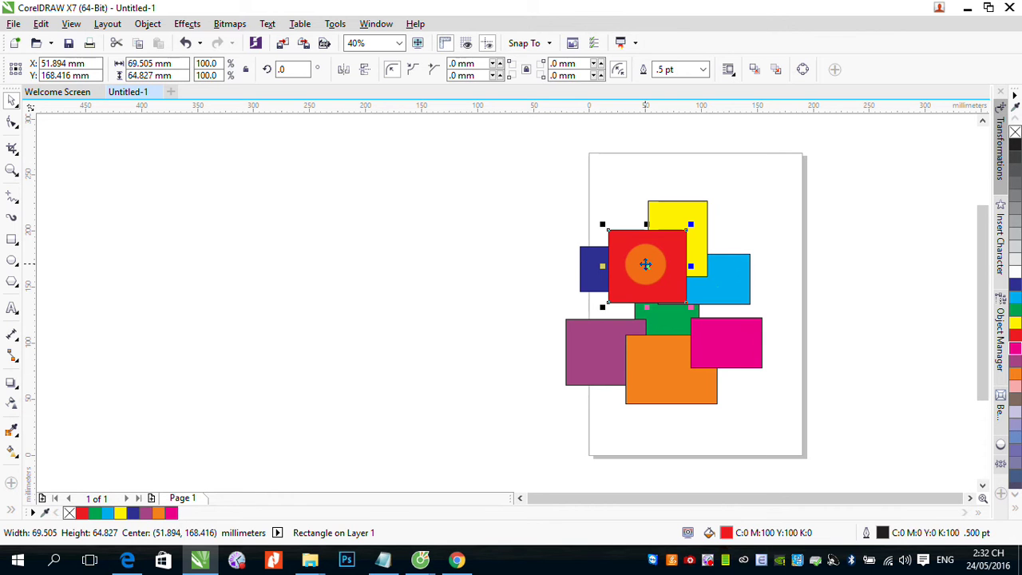
{"action": "left_click_drag", "start_coordinate": [645, 264], "coordinate": [671, 317]}
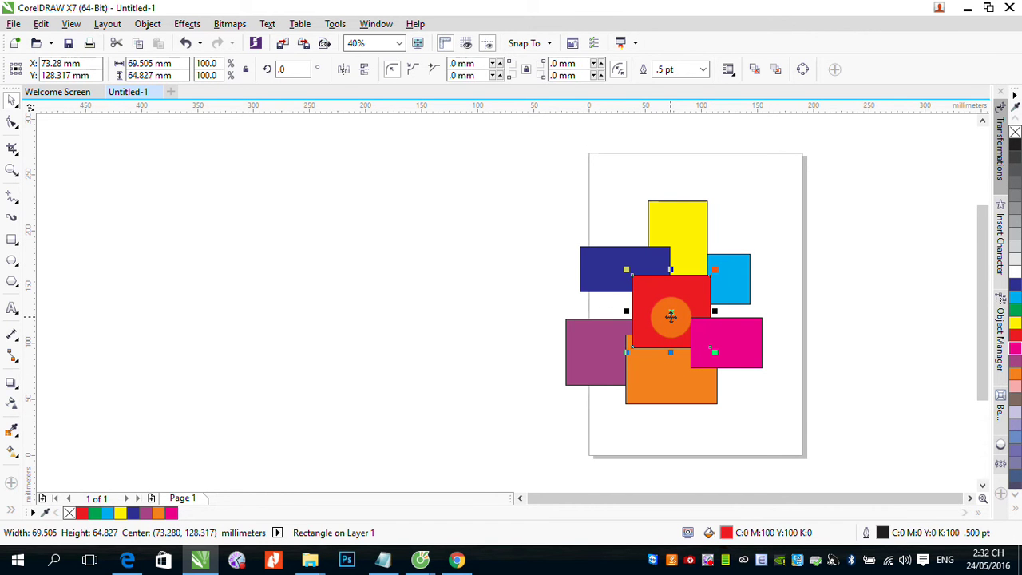
{"action": "left_click_drag", "start_coordinate": [670, 317], "coordinate": [765, 315]}
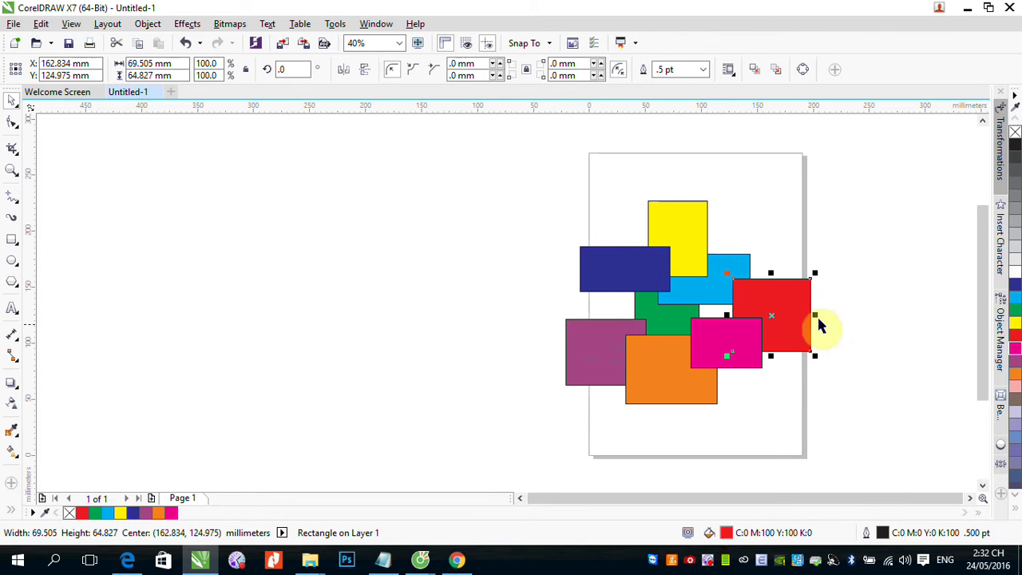
Order the red rectangle behind the purple one and move it past the page's left edge, centred at about X -31 mm, Y 113 mm.
{"action": "left_click", "coordinate": [152, 25]}
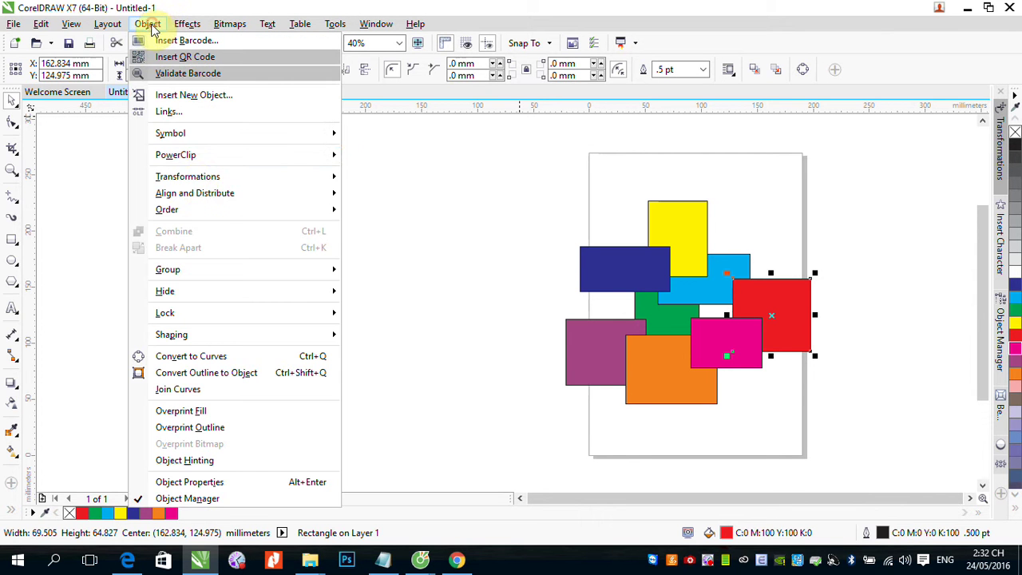
{"action": "mouse_move", "coordinate": [198, 209]}
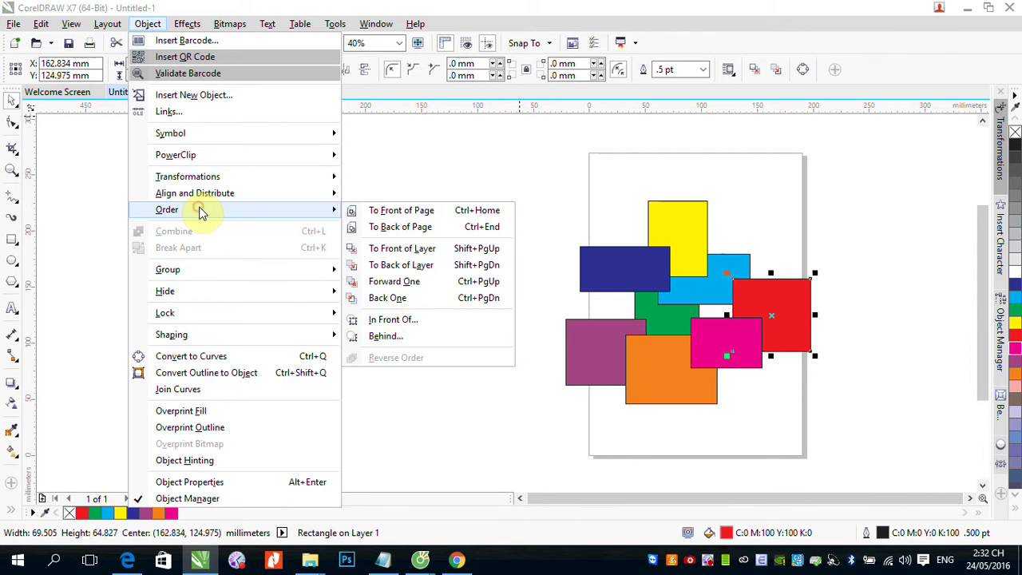
{"action": "left_click", "coordinate": [403, 340]}
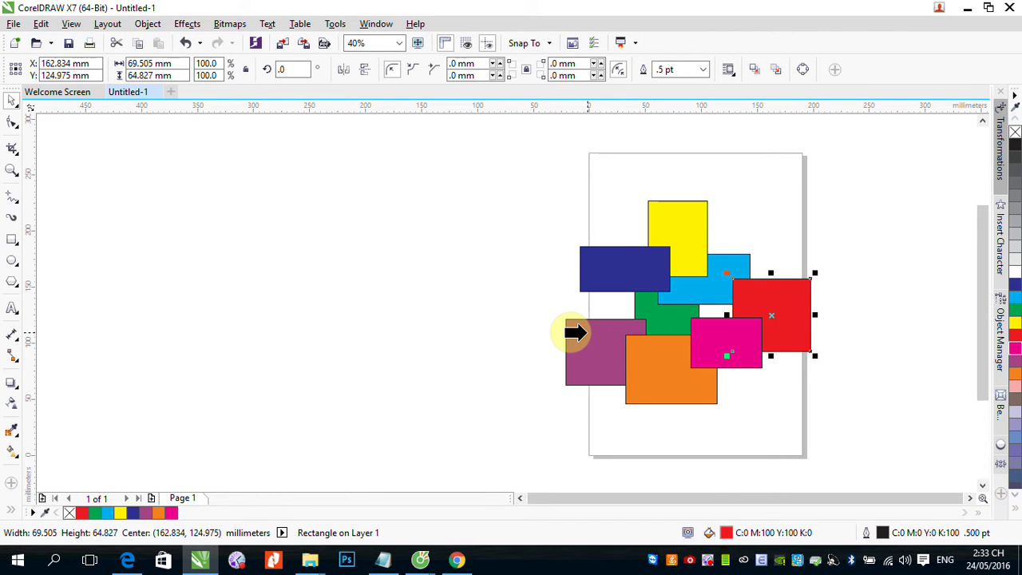
{"action": "left_click", "coordinate": [588, 337]}
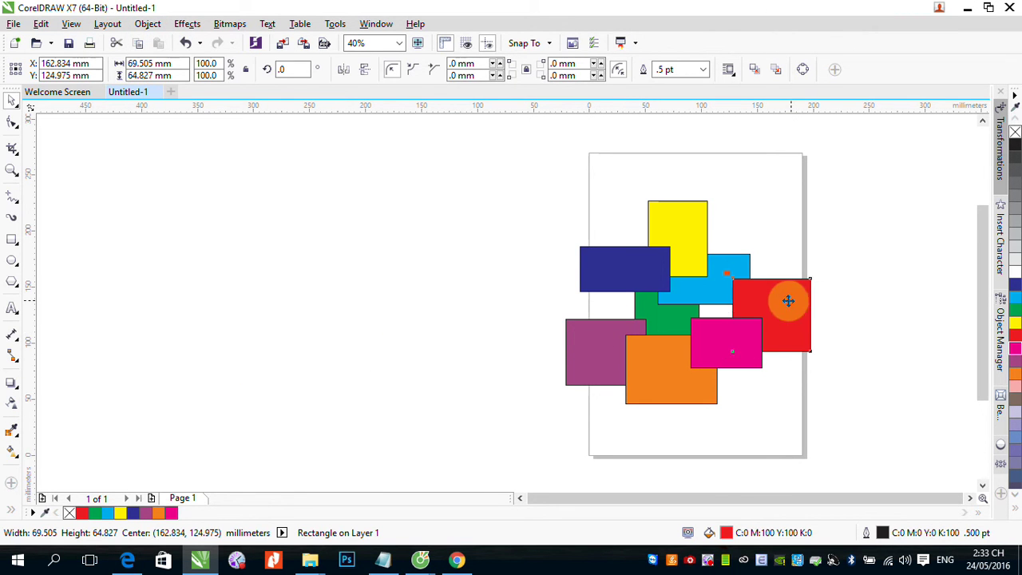
{"action": "left_click_drag", "start_coordinate": [788, 300], "coordinate": [670, 302]}
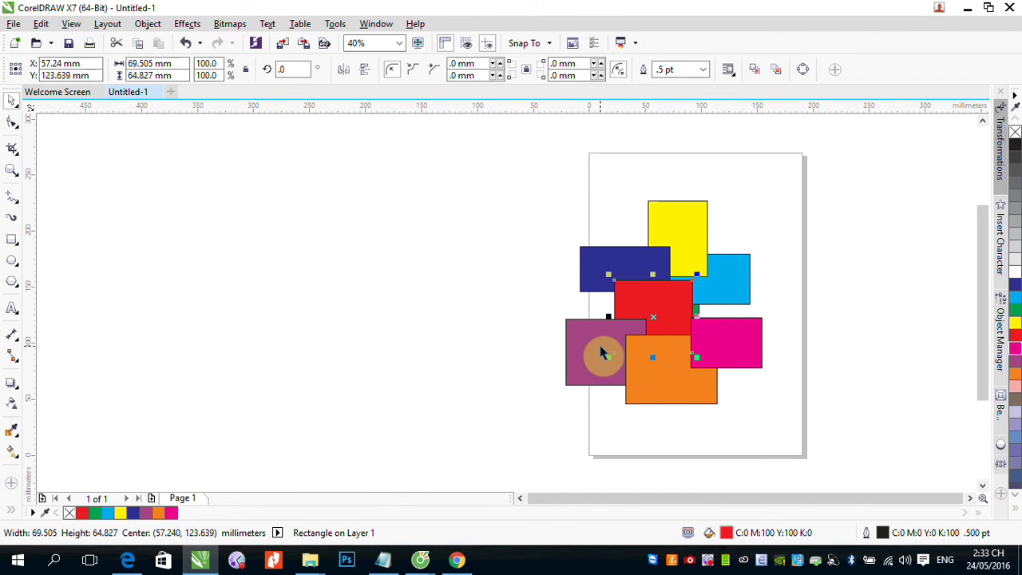
{"action": "left_click_drag", "start_coordinate": [657, 317], "coordinate": [559, 328]}
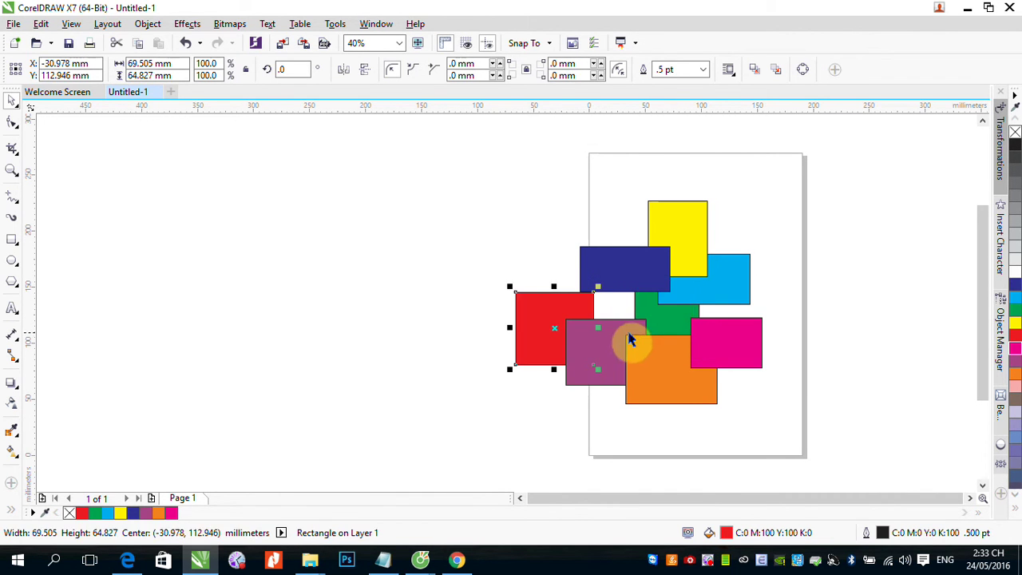
Order the green rectangle in front of the magenta one and move it to be centred at about X 85 mm, Y 128 mm.
{"action": "left_click", "coordinate": [669, 329]}
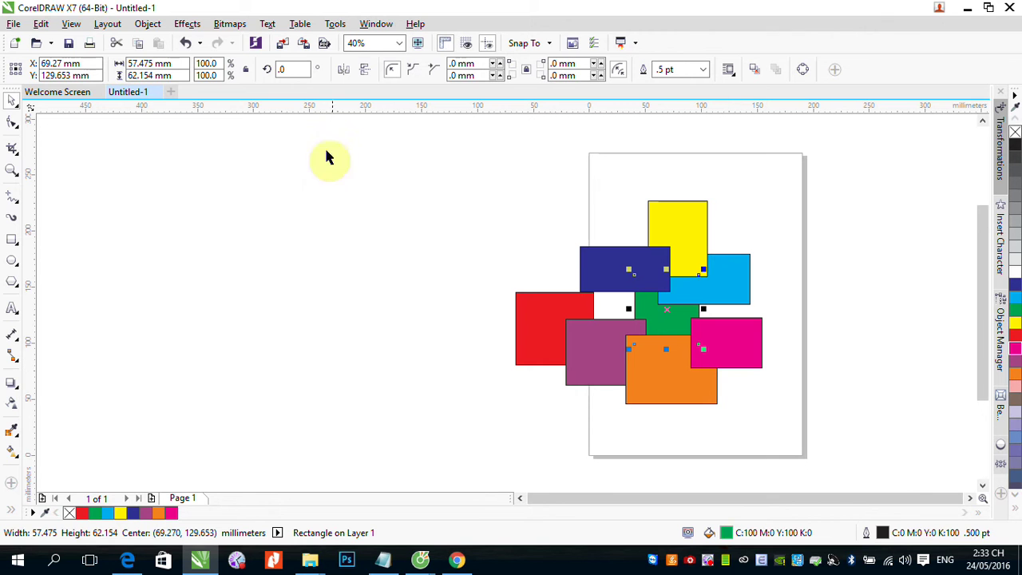
{"action": "left_click", "coordinate": [147, 24]}
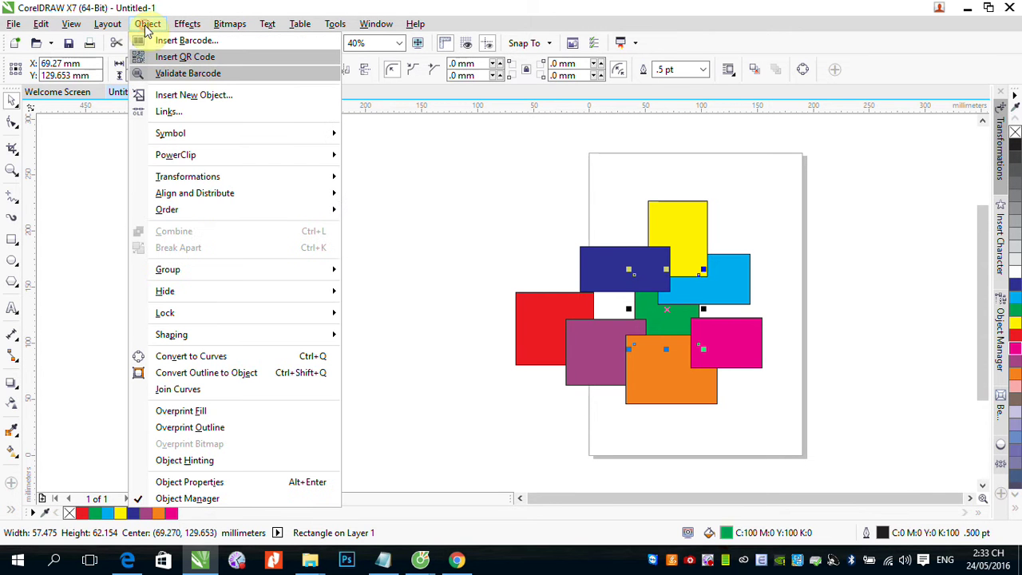
{"action": "left_click", "coordinate": [225, 211]}
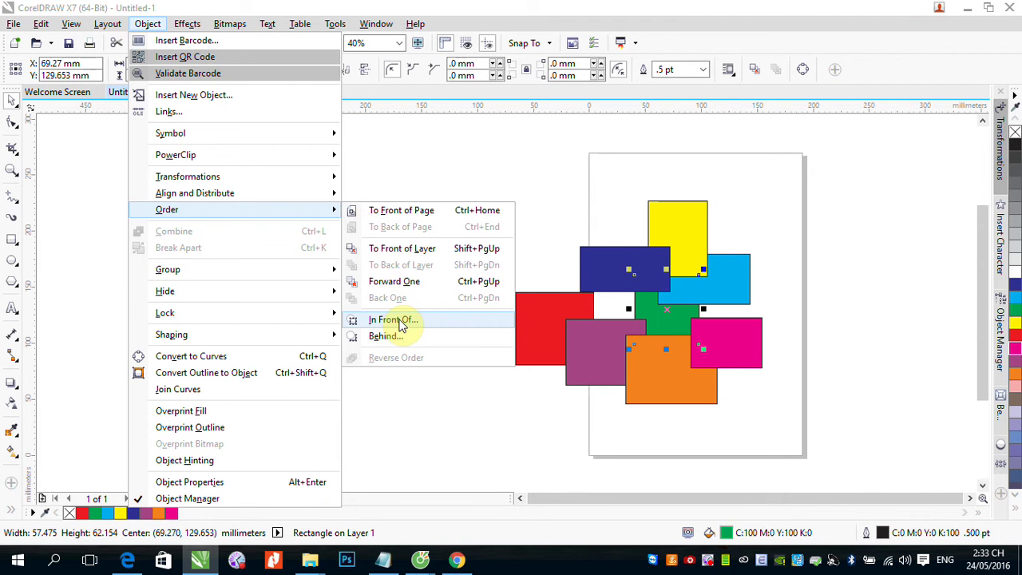
{"action": "left_click", "coordinate": [402, 323]}
{"action": "left_click", "coordinate": [716, 335]}
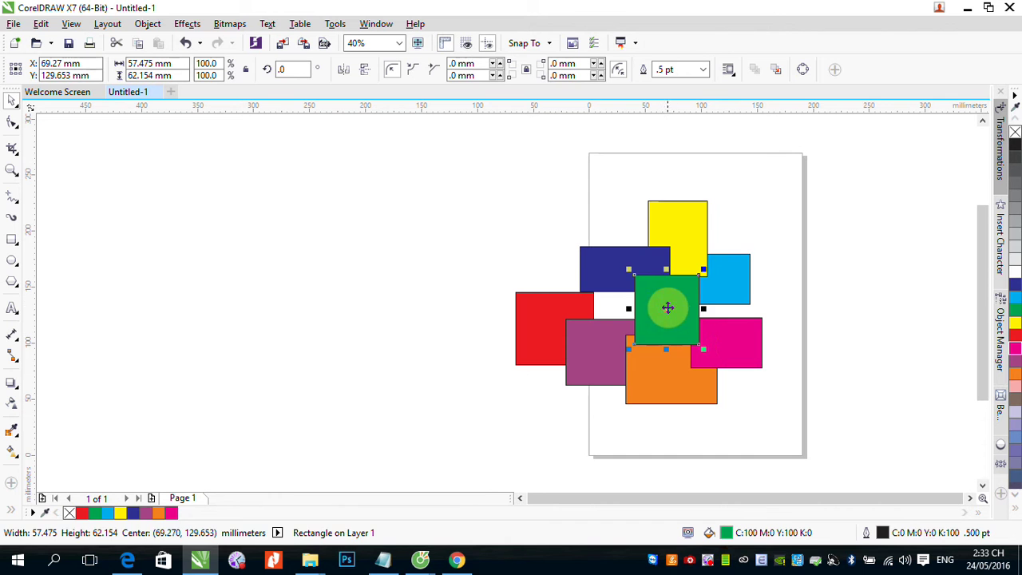
{"action": "left_click_drag", "start_coordinate": [668, 308], "coordinate": [716, 333]}
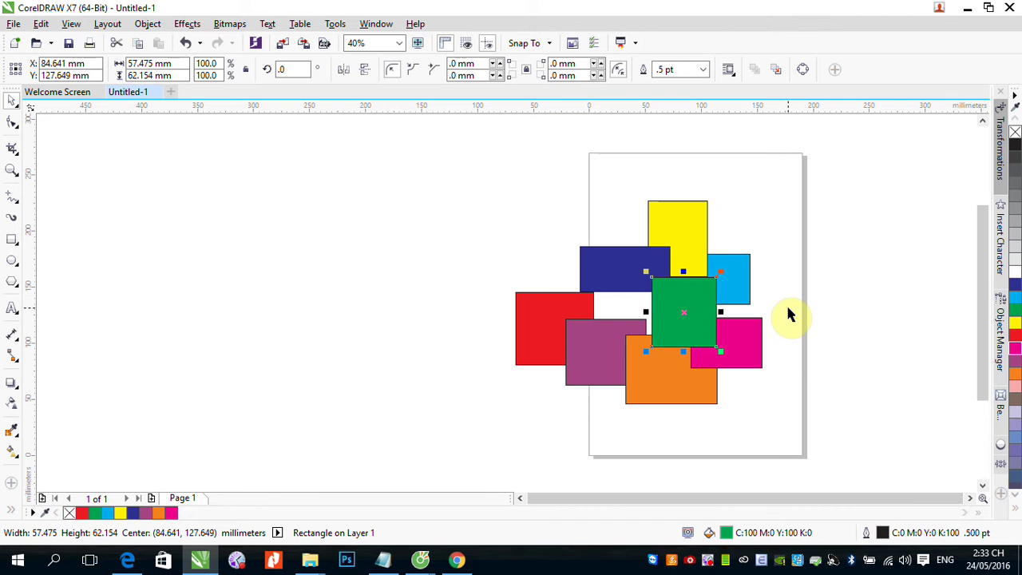
{"action": "left_click", "coordinate": [147, 24]}
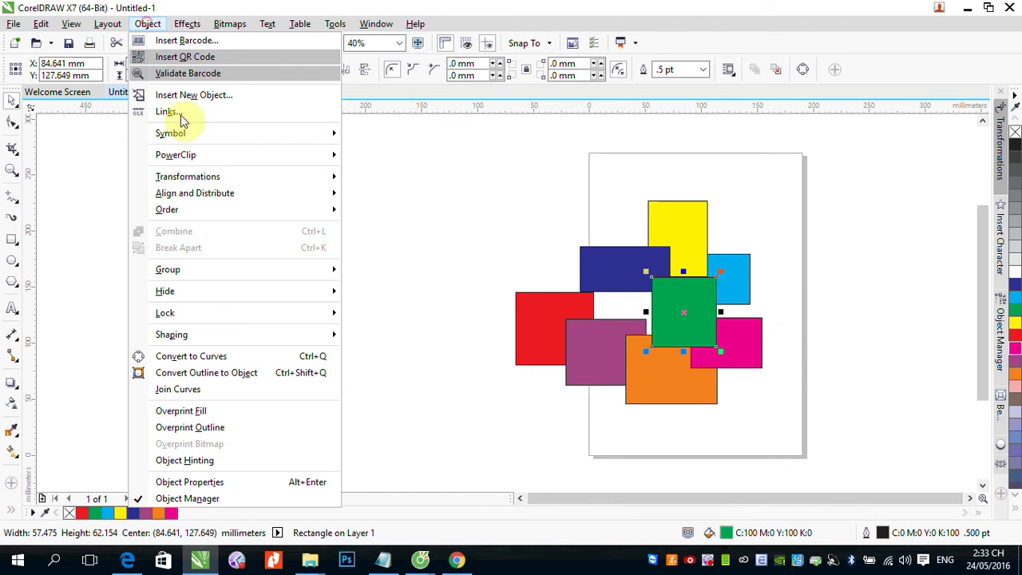
{"action": "mouse_move", "coordinate": [193, 210]}
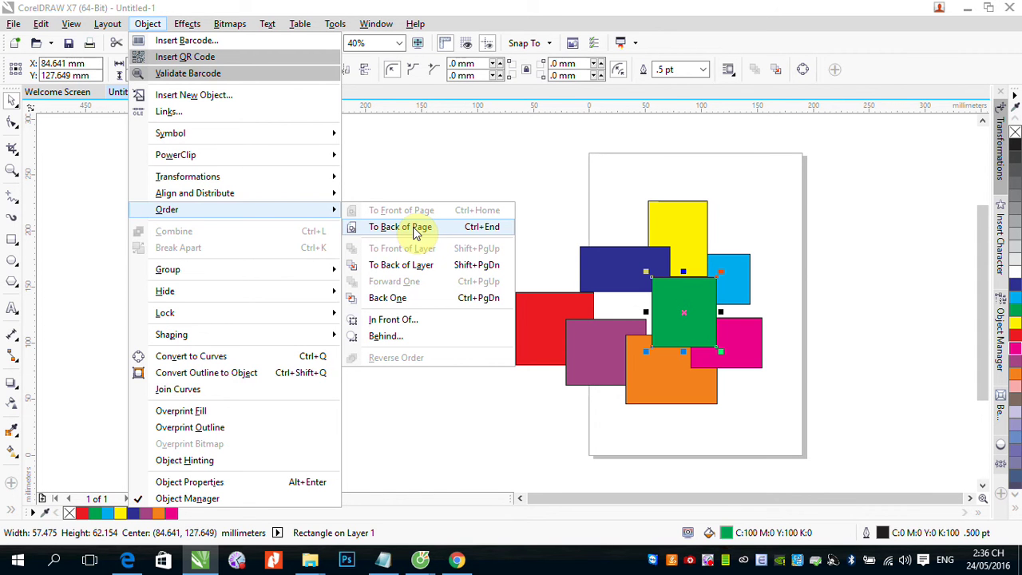
{"action": "left_click", "coordinate": [878, 219]}
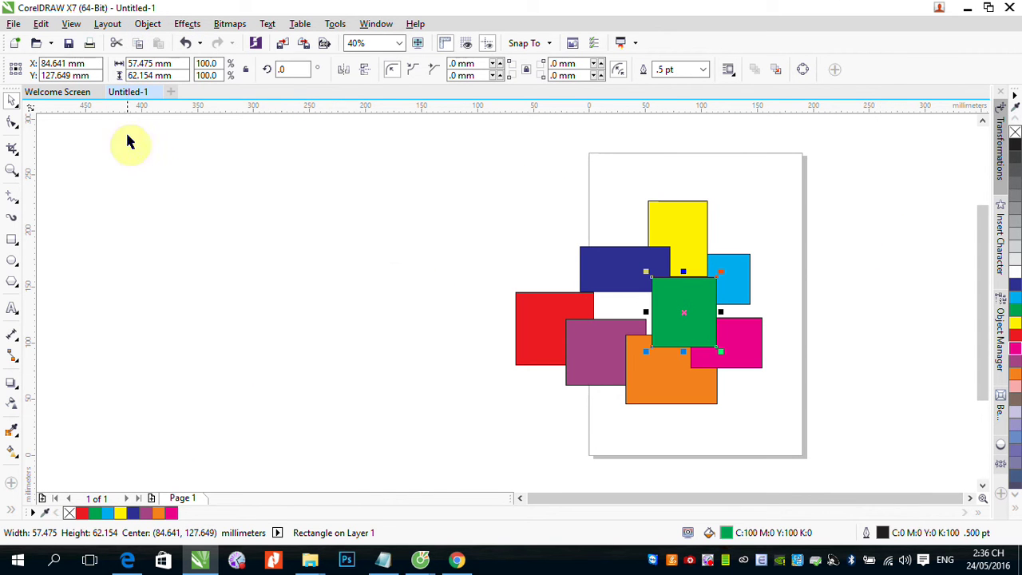
Open the Object Manager docker to list the rectangles on Layer 1.
{"action": "left_click", "coordinate": [376, 24]}
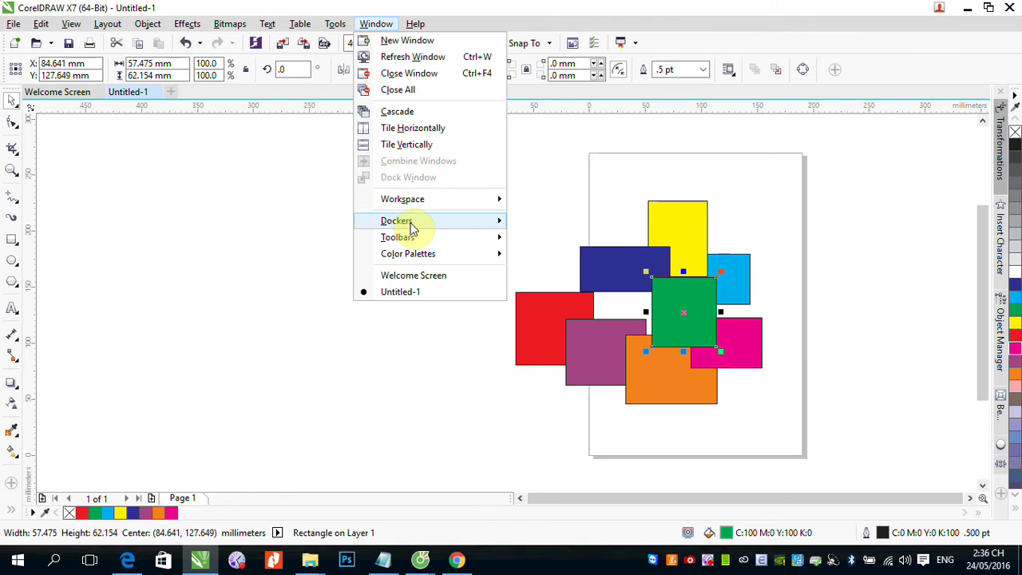
{"action": "mouse_move", "coordinate": [411, 229]}
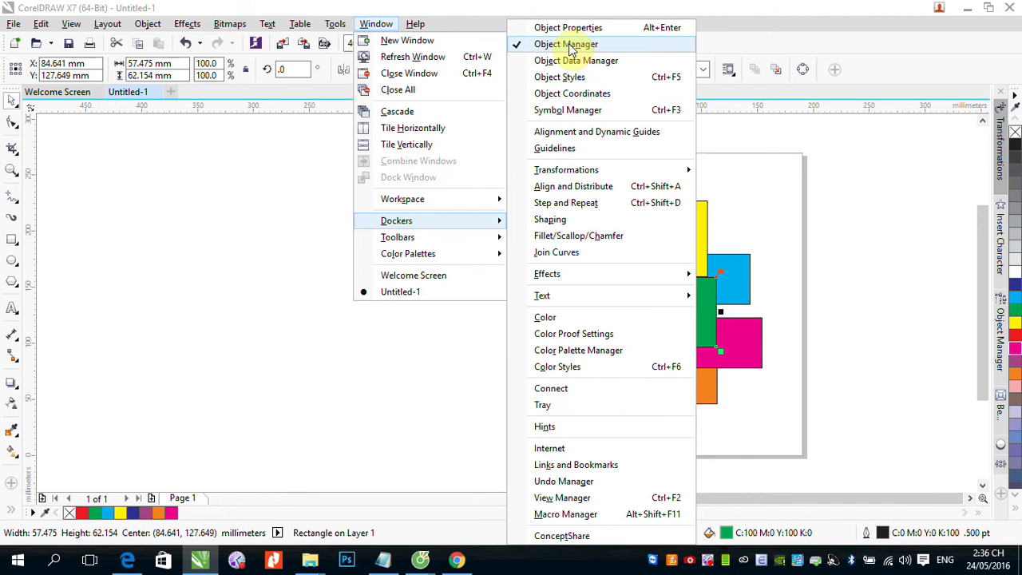
{"action": "left_click", "coordinate": [887, 169]}
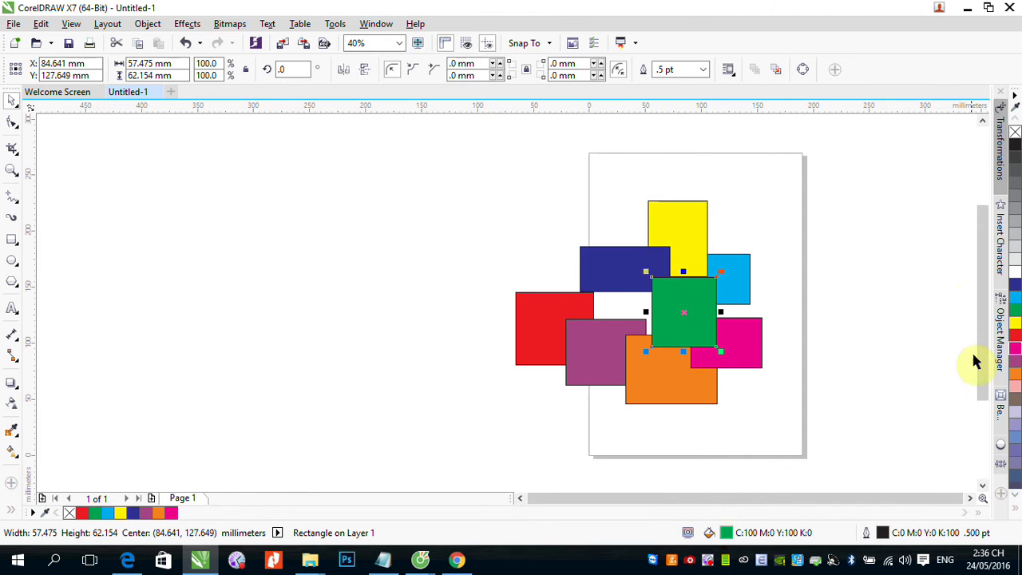
{"action": "left_click", "coordinate": [999, 335]}
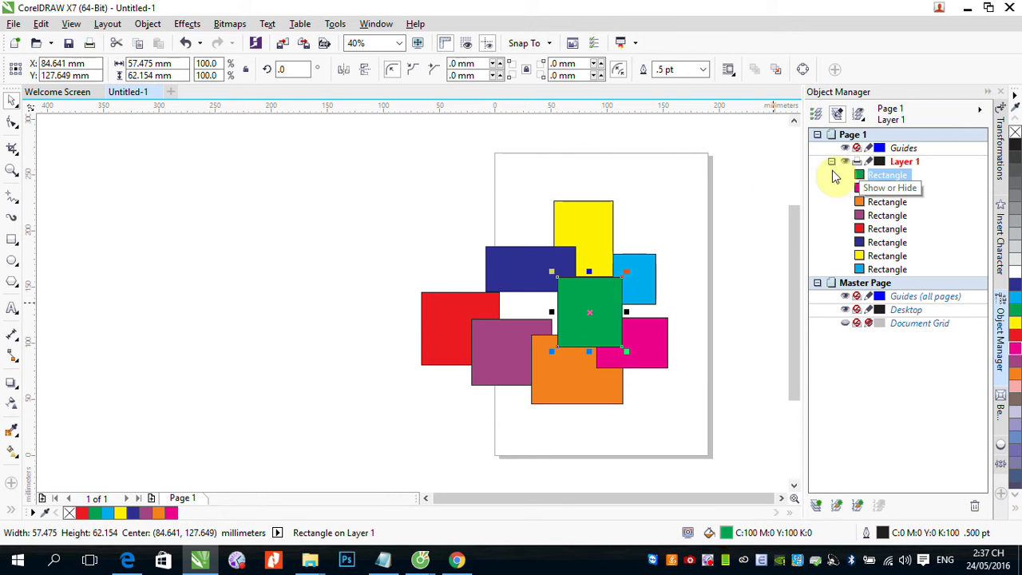
Select the yellow, green, dark blue, cyan, magenta, orange, purple and red rectangles individually to locate each in the Layer 1 object list.
{"action": "left_click", "coordinate": [651, 216]}
{"action": "left_click", "coordinate": [583, 231]}
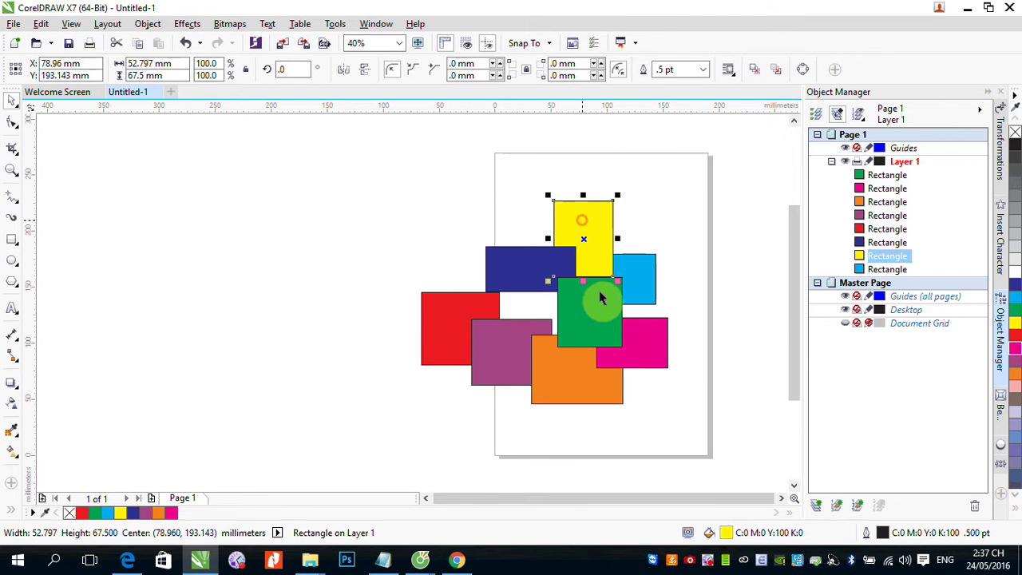
{"action": "left_click", "coordinate": [609, 331]}
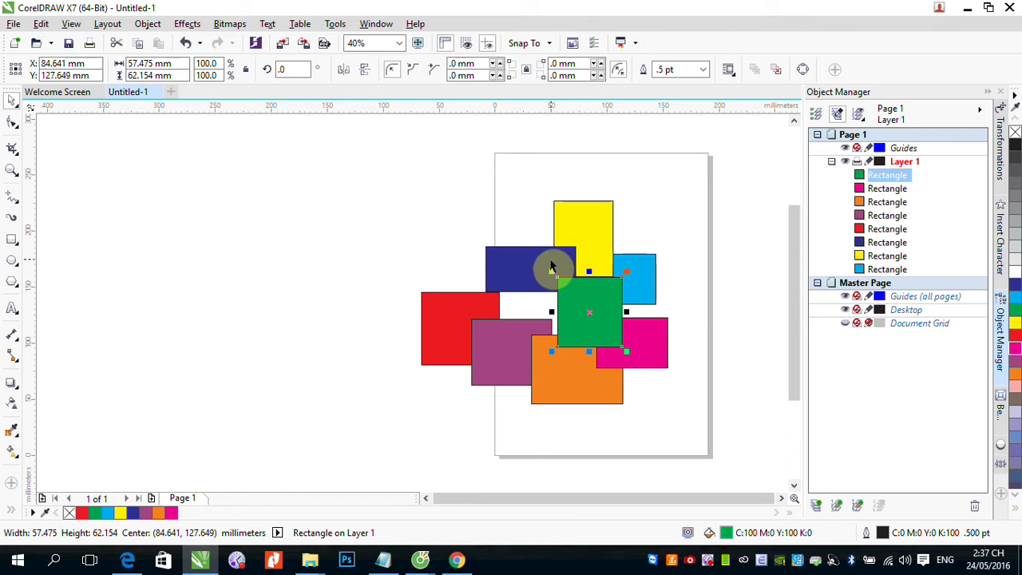
{"action": "left_click", "coordinate": [547, 267]}
{"action": "left_click", "coordinate": [587, 228]}
{"action": "left_click", "coordinate": [647, 280]}
{"action": "left_click", "coordinate": [647, 344]}
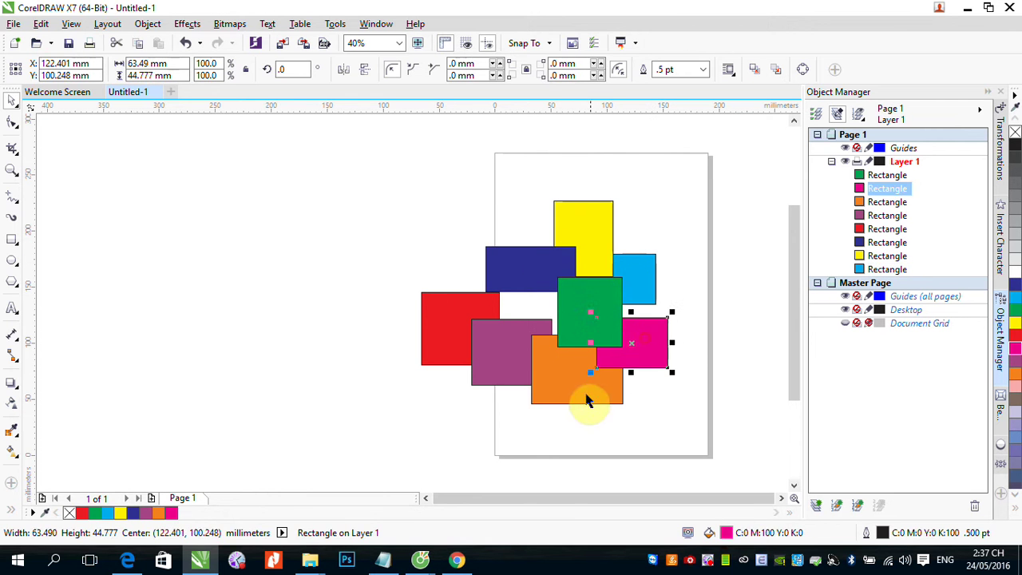
{"action": "left_click", "coordinate": [586, 401]}
{"action": "left_click", "coordinate": [503, 356]}
{"action": "left_click", "coordinate": [441, 333]}
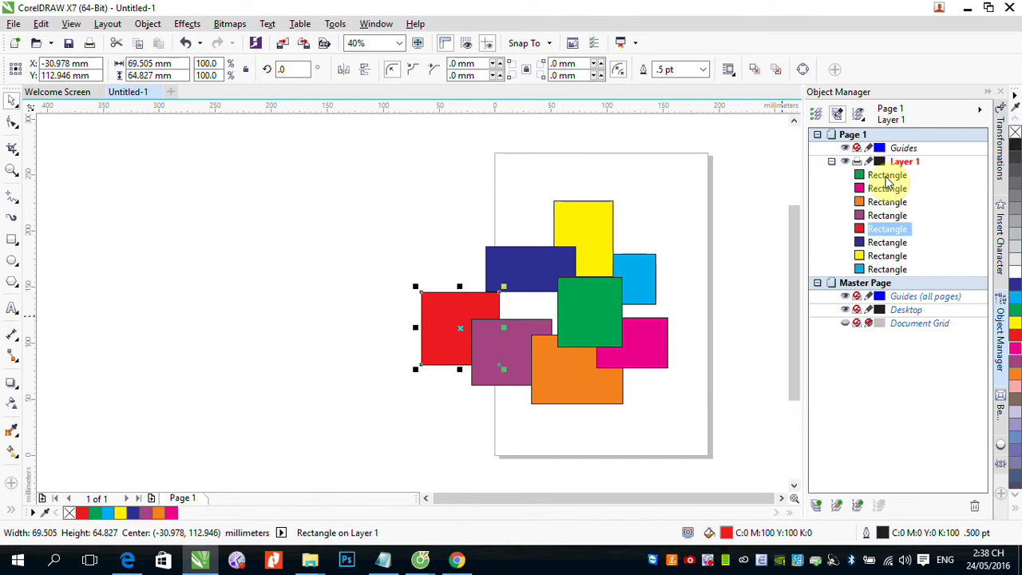
Bring the cyan rectangle to the front of the layer and place it over the dark blue one, centred at about X 37 mm, Y 150 mm.
{"action": "left_click", "coordinate": [598, 227]}
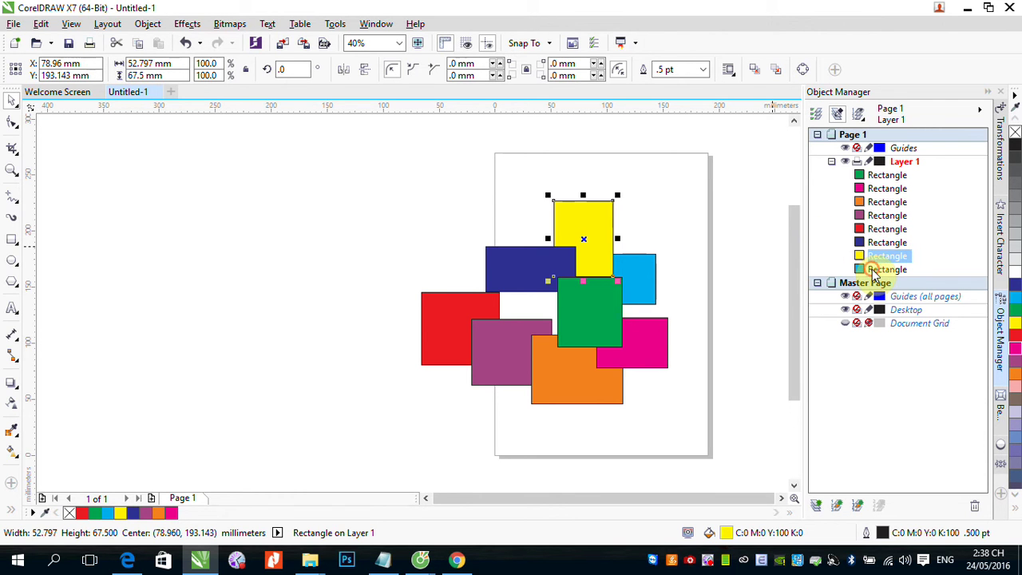
{"action": "left_click", "coordinate": [878, 270]}
{"action": "left_click_drag", "start_coordinate": [645, 278], "coordinate": [521, 221]}
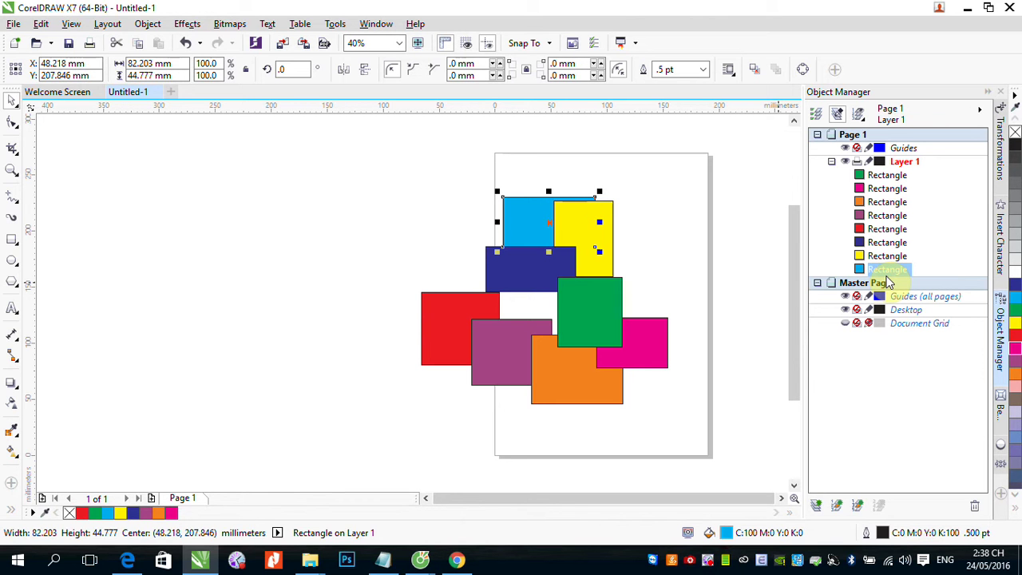
{"action": "key", "text": "shift+Page_Up"}
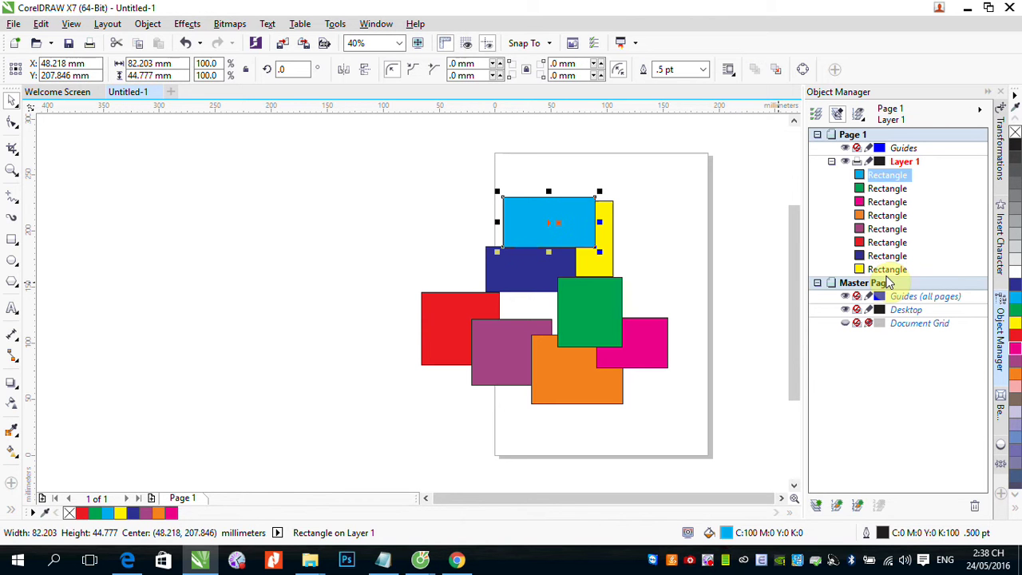
{"action": "left_click_drag", "start_coordinate": [570, 224], "coordinate": [606, 297]}
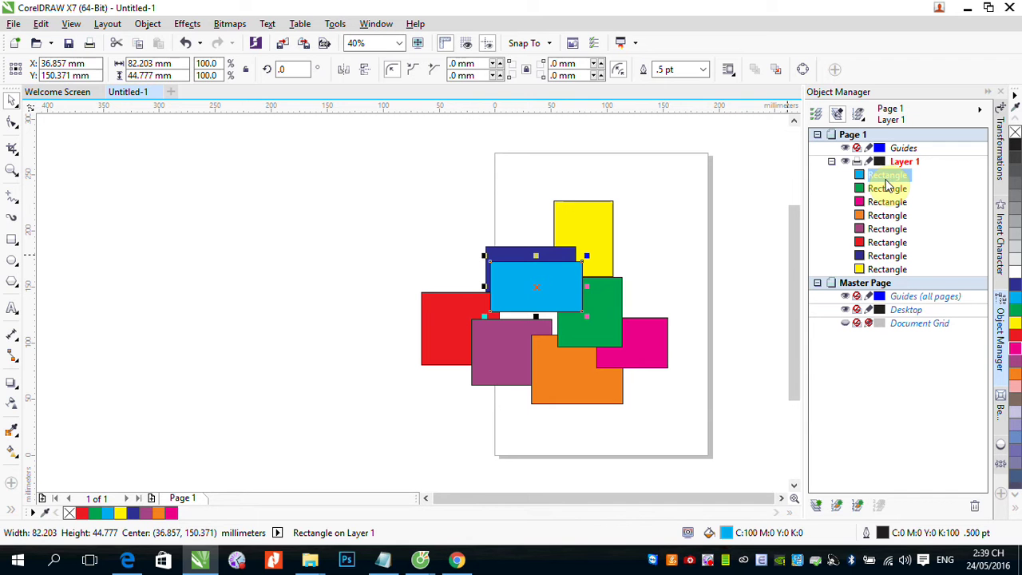
Reorder the cyan rectangle directly below the magenta one in Layer 1 and move it to be centred at about X 130 mm, Y 123 mm.
{"action": "left_click_drag", "start_coordinate": [886, 175], "coordinate": [887, 209]}
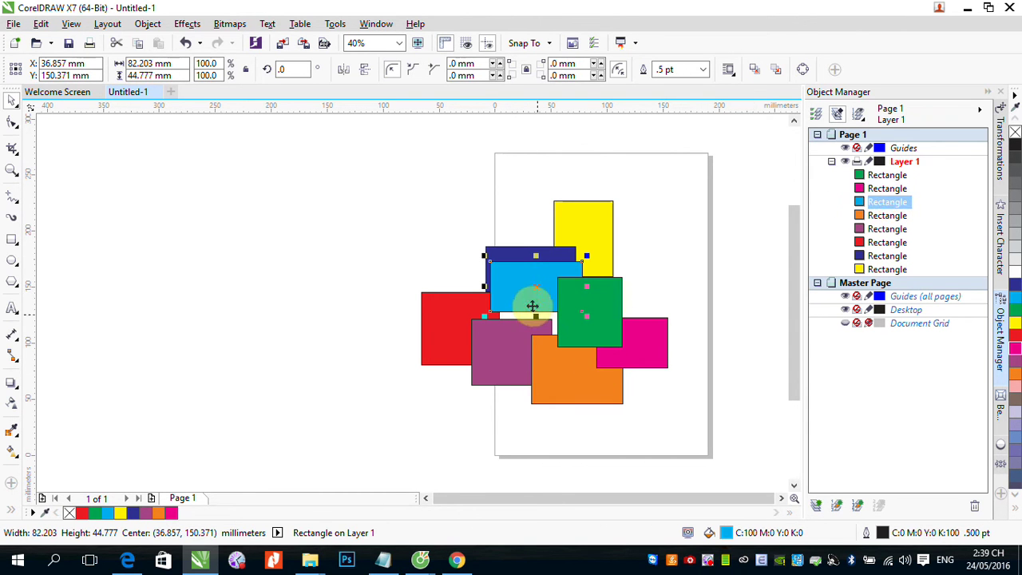
{"action": "left_click_drag", "start_coordinate": [511, 289], "coordinate": [632, 320]}
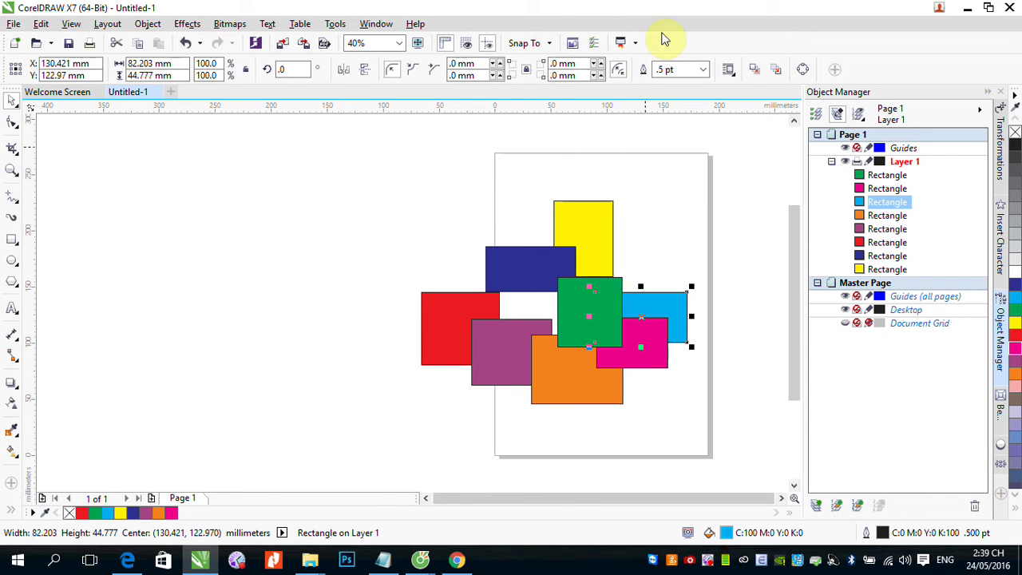
Add a new layer above Layer 1, keep the name Layer 2, and make it the active layer.
{"action": "left_click", "coordinate": [818, 506]}
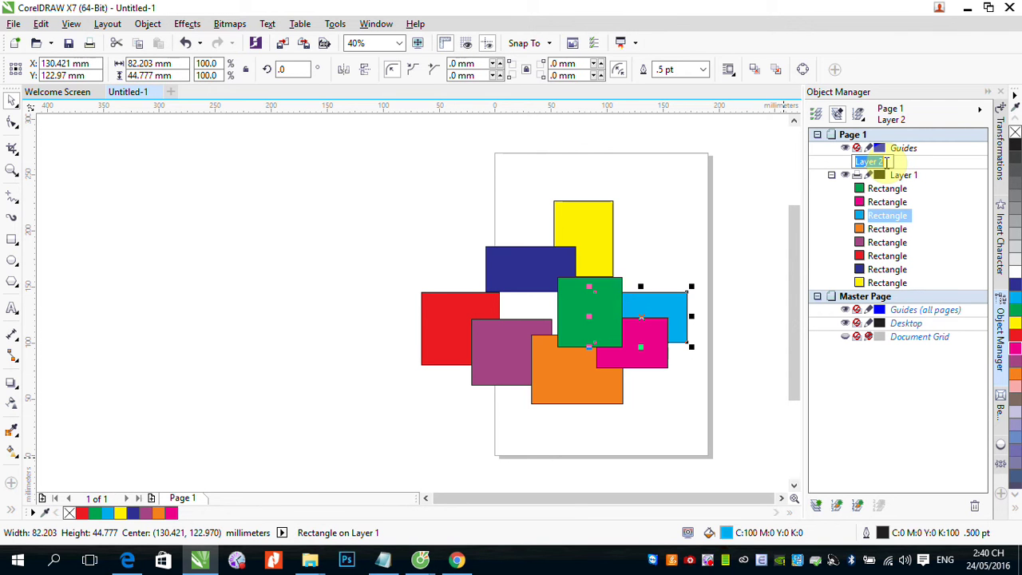
{"action": "key", "text": "Return"}
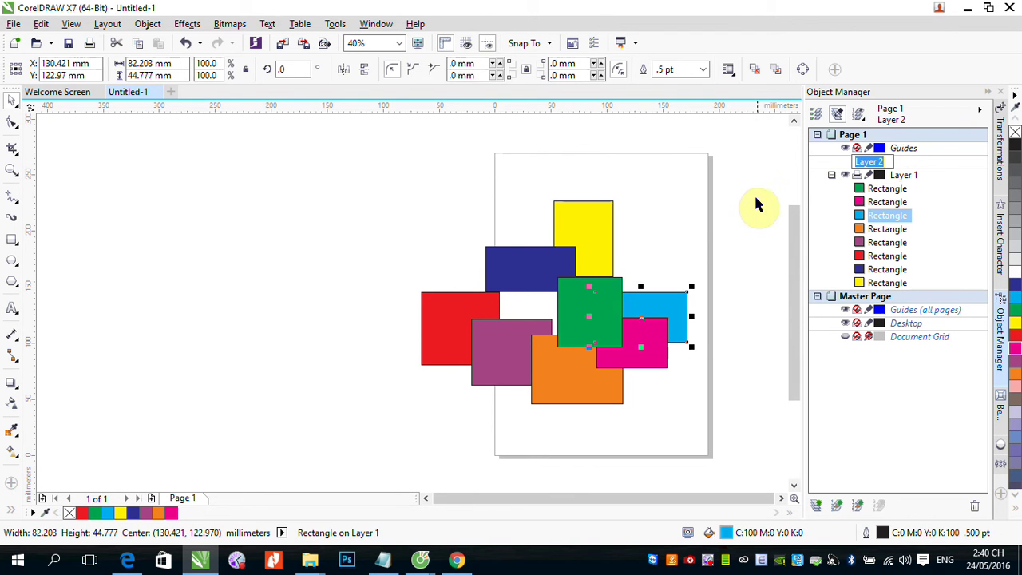
{"action": "left_click", "coordinate": [748, 195]}
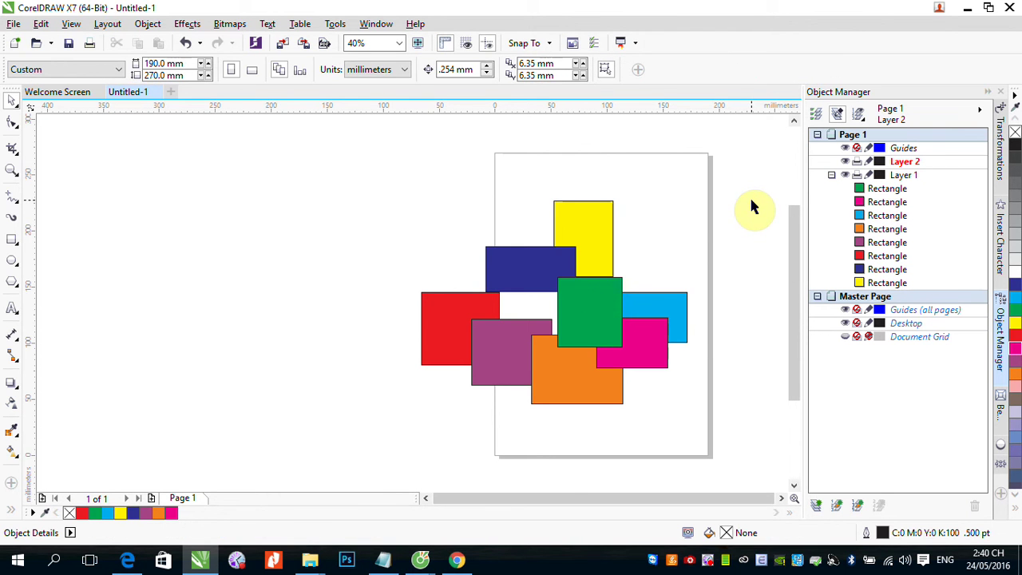
{"action": "left_click", "coordinate": [912, 164]}
Draw a blue-filled circle about 71 mm across and an overlapping grey-filled ellipse about 106 by 65 mm on Layer 2, outside the page.
{"action": "left_click", "coordinate": [12, 259]}
{"action": "left_click_drag", "start_coordinate": [294, 192], "coordinate": [383, 281]}
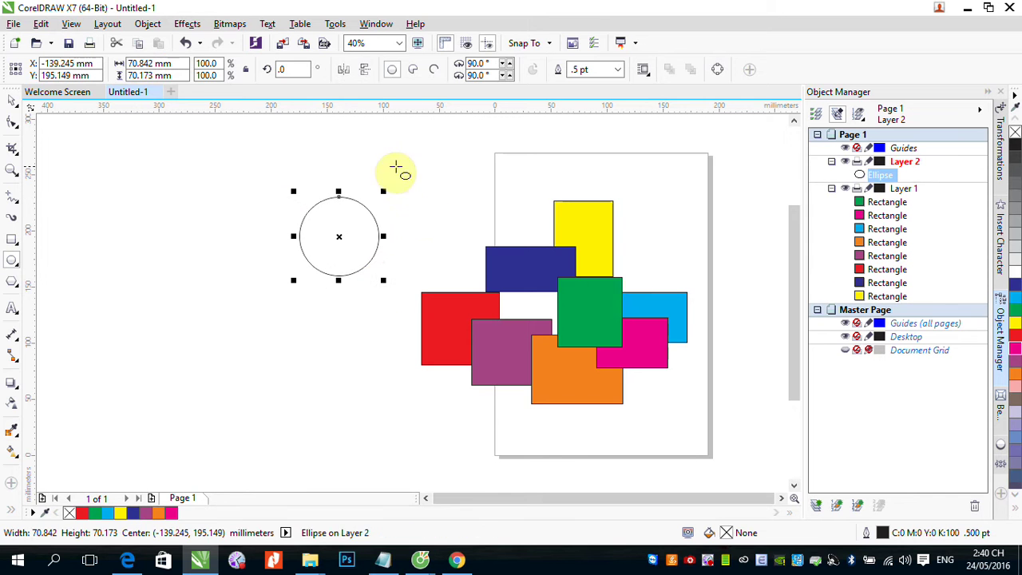
{"action": "left_click", "coordinate": [1014, 436]}
{"action": "left_click_drag", "start_coordinate": [360, 171], "coordinate": [490, 254]}
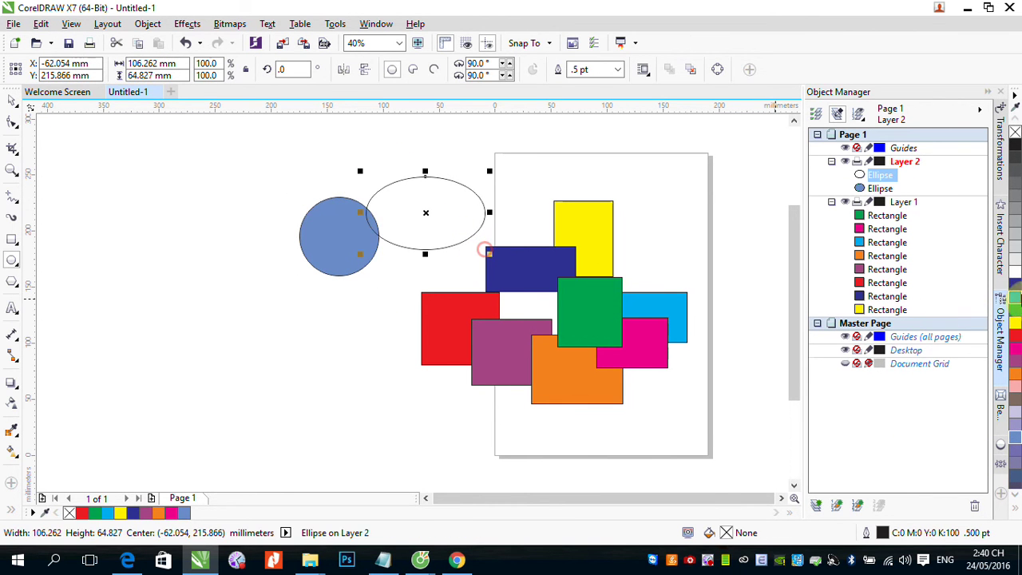
{"action": "left_click", "coordinate": [1014, 218]}
Draw a pink-filled ellipse about 49 by 62 mm and move it over the blue circle and grey ellipse, centred at about X -103 mm, Y 176 mm.
{"action": "left_click_drag", "start_coordinate": [408, 297], "coordinate": [420, 303]}
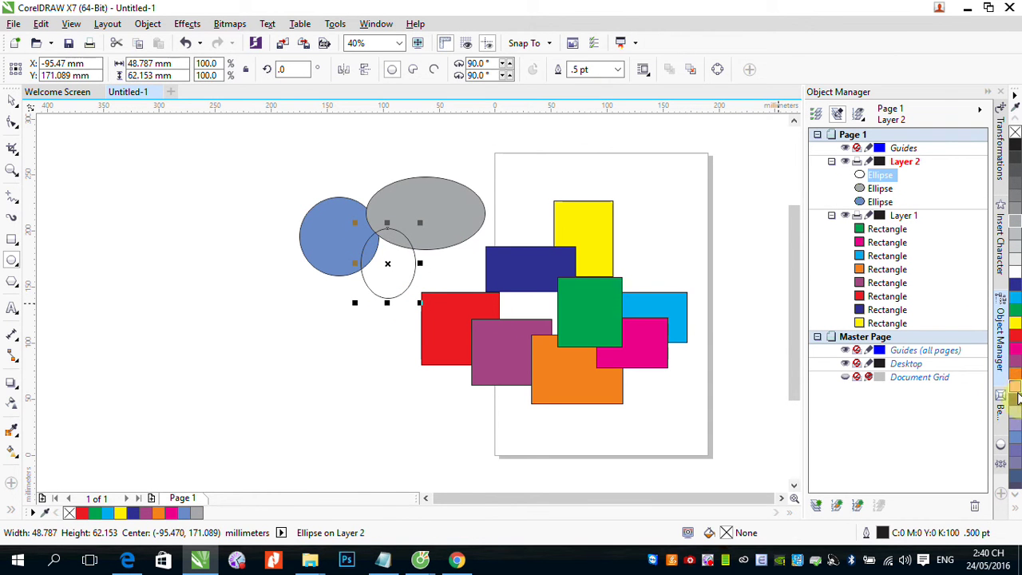
{"action": "left_click", "coordinate": [1015, 386]}
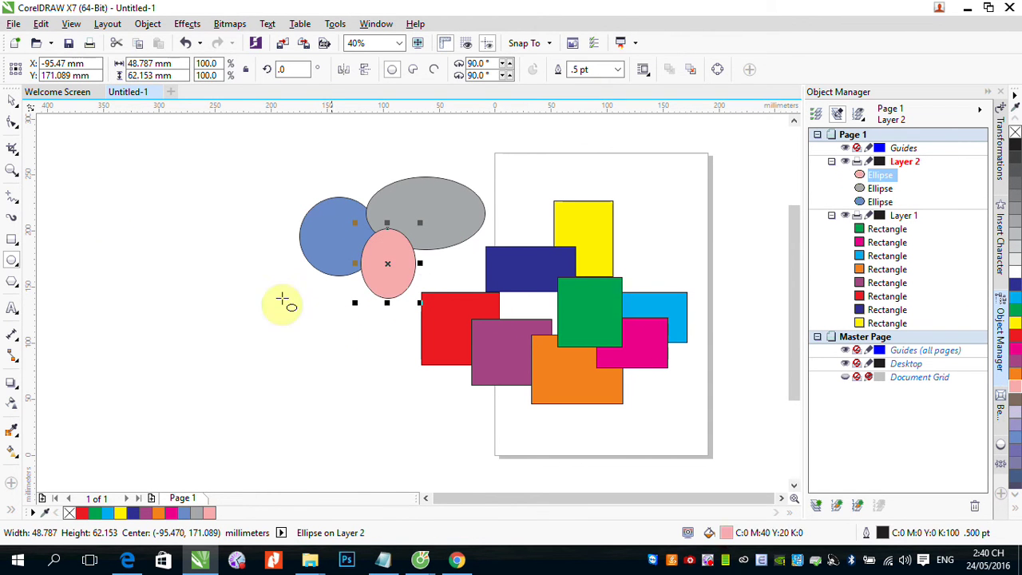
{"action": "left_click", "coordinate": [12, 100]}
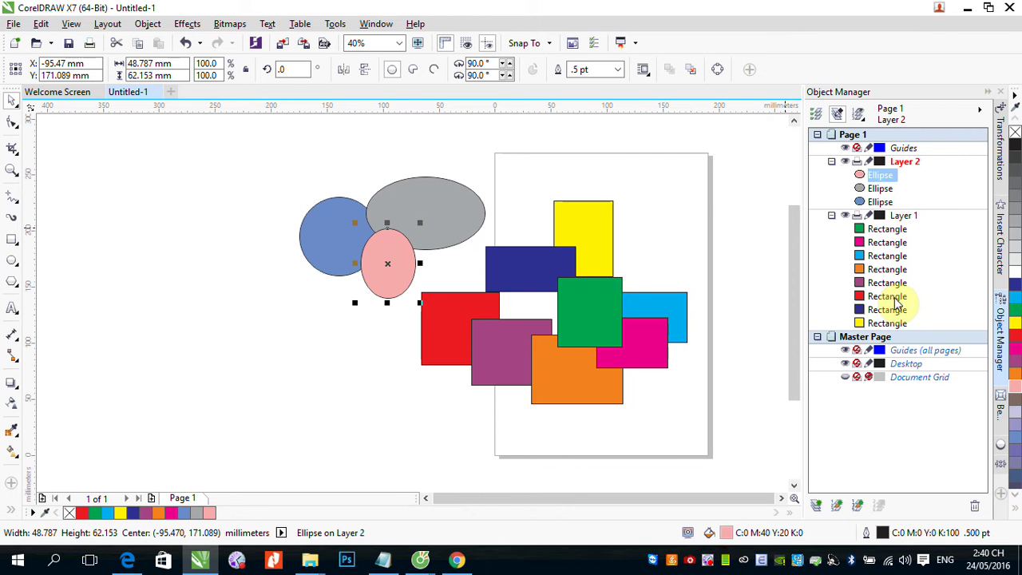
{"action": "mouse_move", "coordinate": [388, 276]}
{"action": "left_mouse_down"}
{"action": "mouse_move", "coordinate": [539, 273]}
{"action": "mouse_move", "coordinate": [618, 340]}
{"action": "mouse_move", "coordinate": [530, 399]}
{"action": "mouse_move", "coordinate": [388, 295]}
{"action": "mouse_move", "coordinate": [379, 267]}
{"action": "left_mouse_up"}
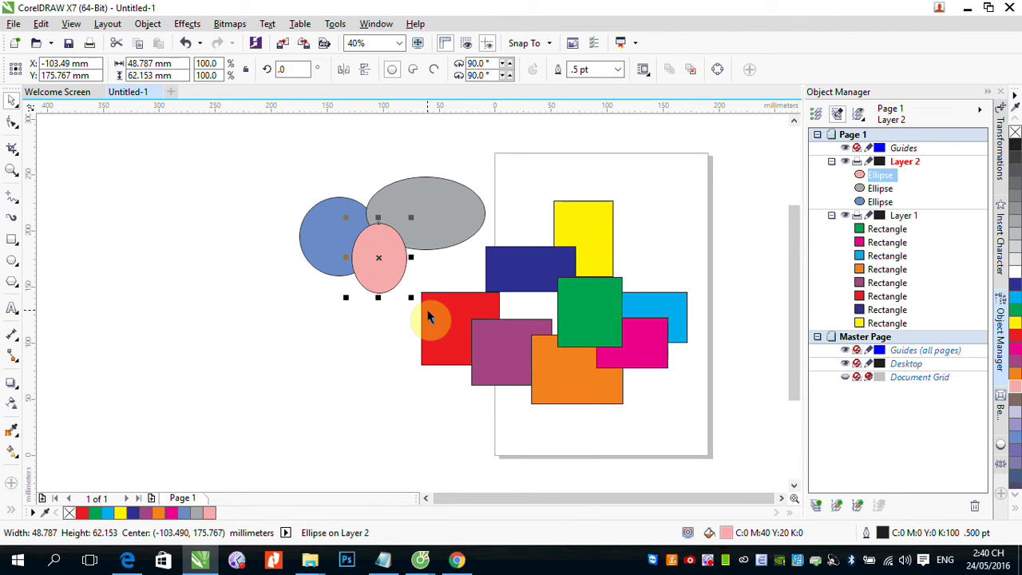
Send the green rectangle to the front of the page, accepting its move to another layer.
{"action": "left_click", "coordinate": [593, 311]}
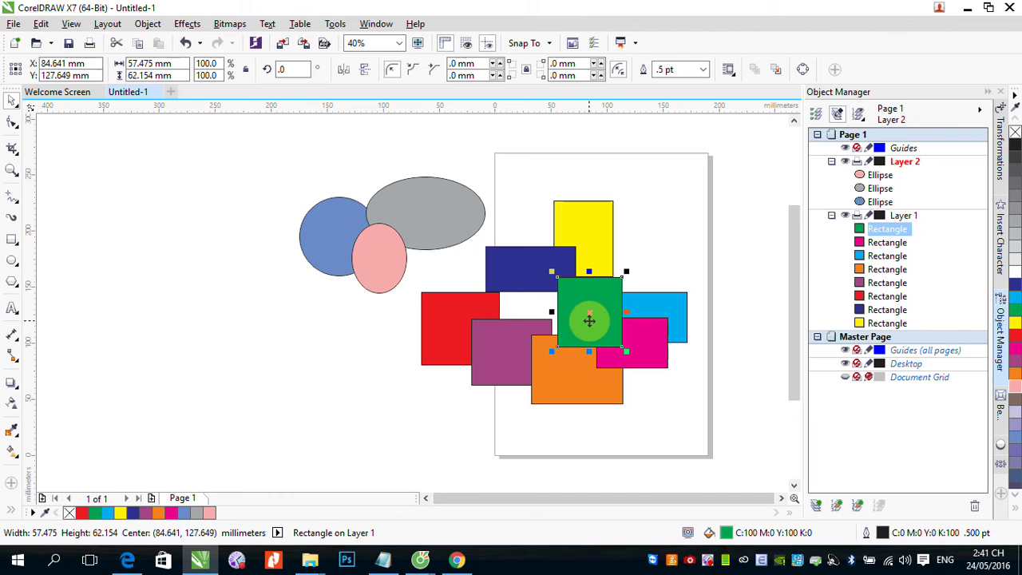
{"action": "left_click", "coordinate": [148, 24]}
{"action": "mouse_move", "coordinate": [183, 210]}
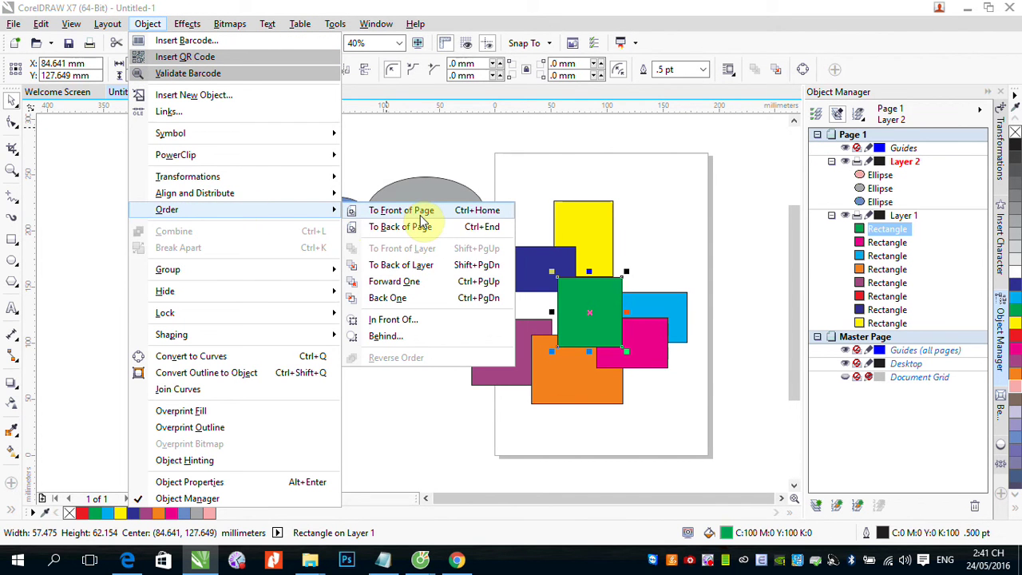
{"action": "left_click", "coordinate": [427, 214]}
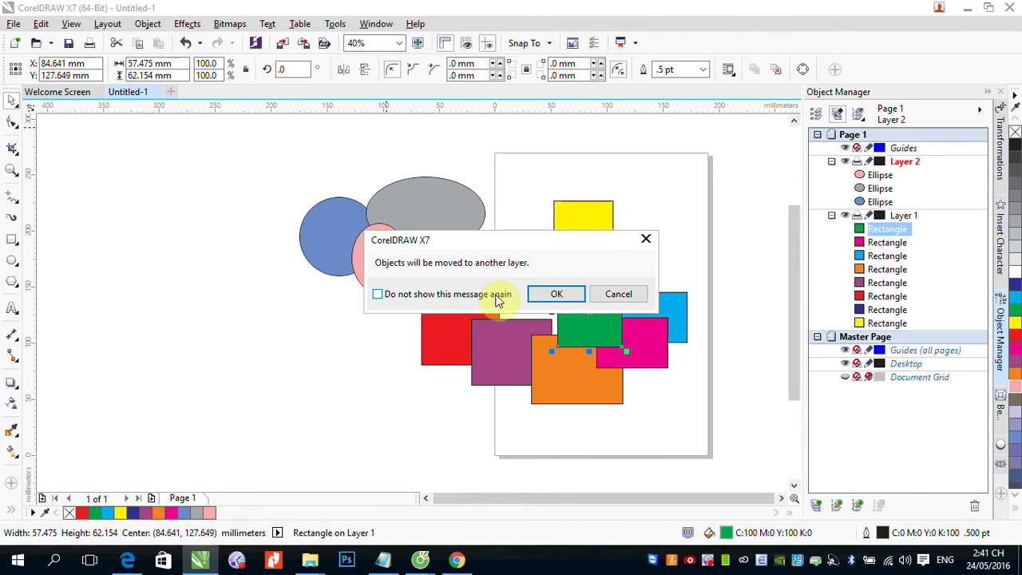
{"action": "left_click", "coordinate": [548, 297]}
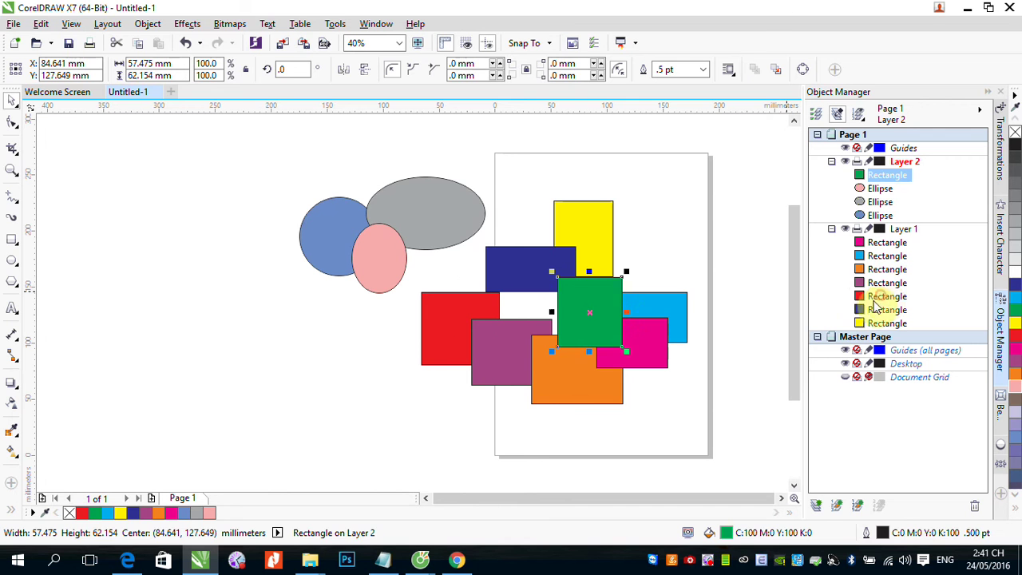
Move the red rectangle into Layer 2 just below the green one and place it over the pink ellipse, centred at about X -87 mm, Y 170 mm.
{"action": "left_click", "coordinate": [878, 297]}
{"action": "left_click_drag", "start_coordinate": [874, 295], "coordinate": [862, 190]}
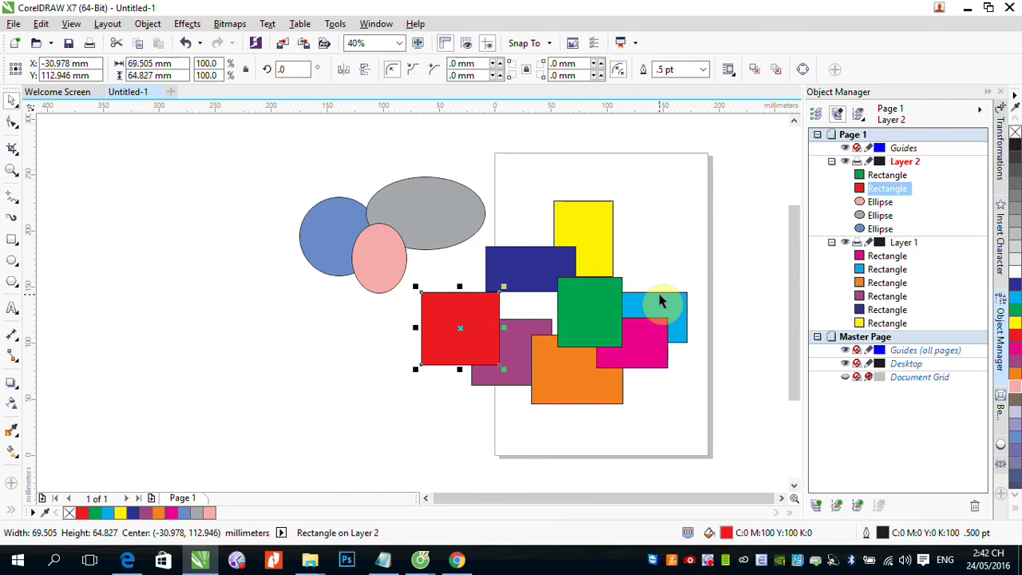
{"action": "left_click_drag", "start_coordinate": [463, 336], "coordinate": [397, 277]}
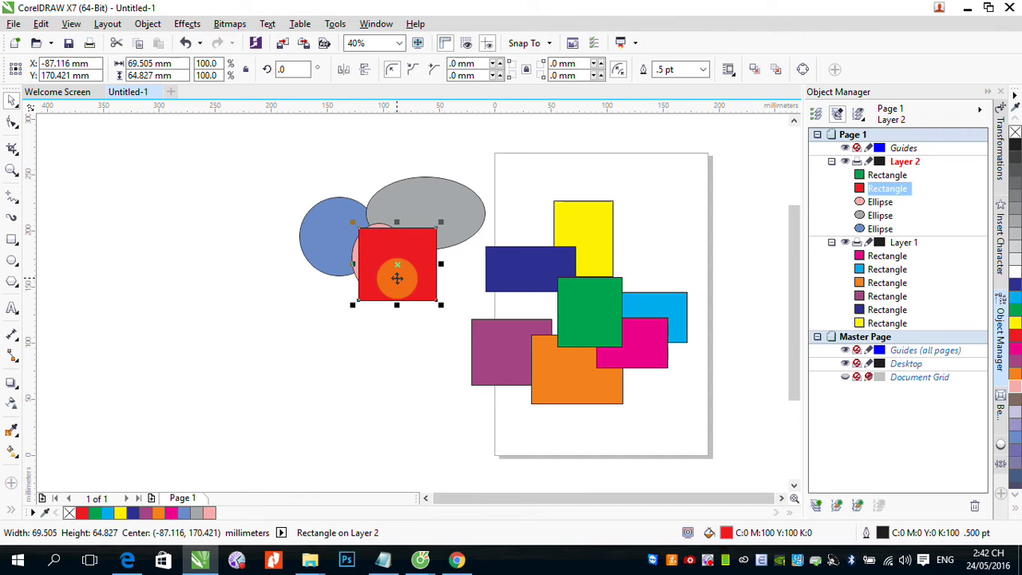
Order the orange rectangle in front of the grey ellipse, accepting the layer change, and move it to be centred at about X -19 mm, Y 213 mm.
{"action": "left_click", "coordinate": [579, 379]}
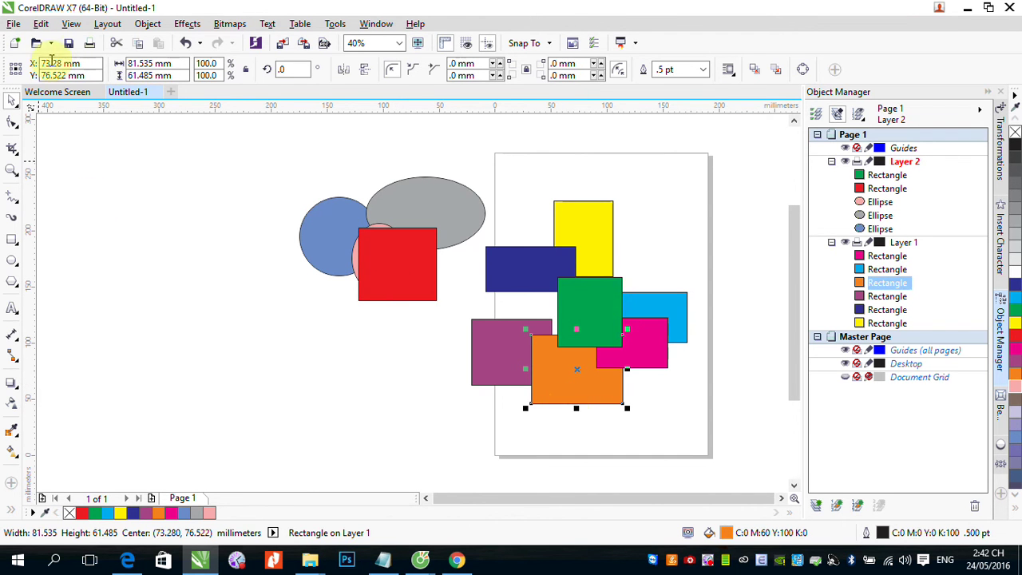
{"action": "left_click", "coordinate": [157, 25]}
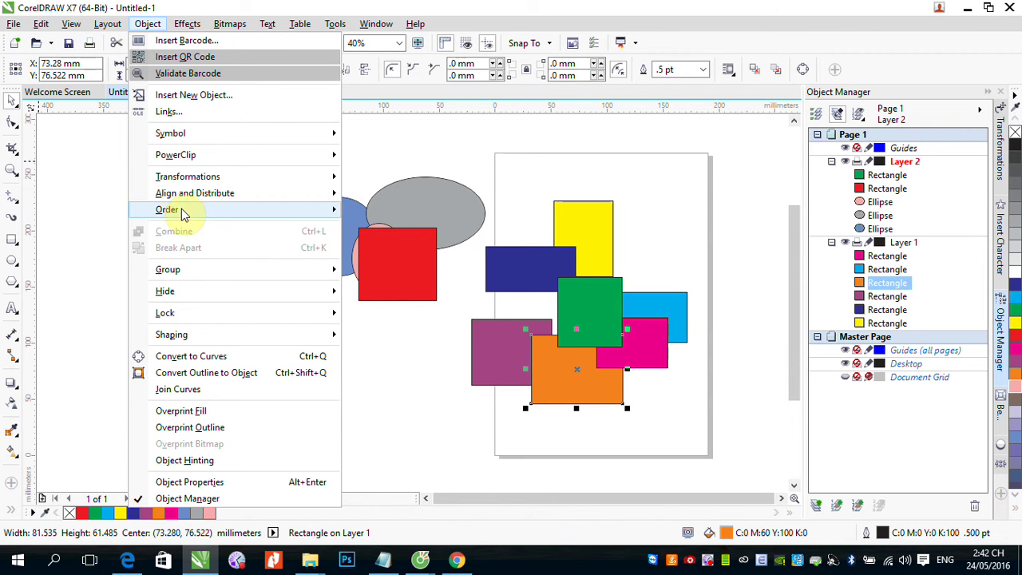
{"action": "mouse_move", "coordinate": [180, 209]}
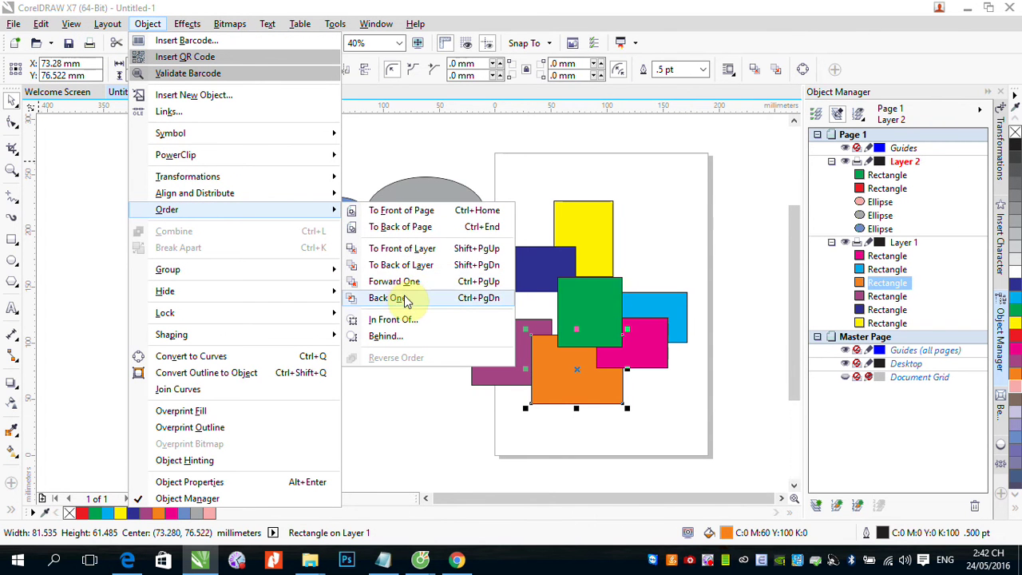
{"action": "left_click", "coordinate": [405, 327]}
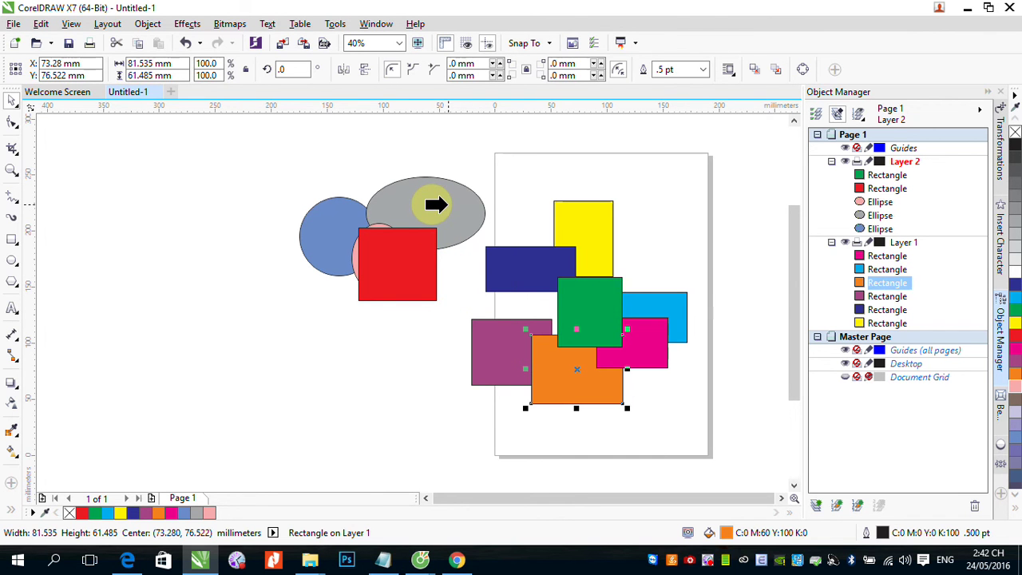
{"action": "left_click", "coordinate": [447, 206]}
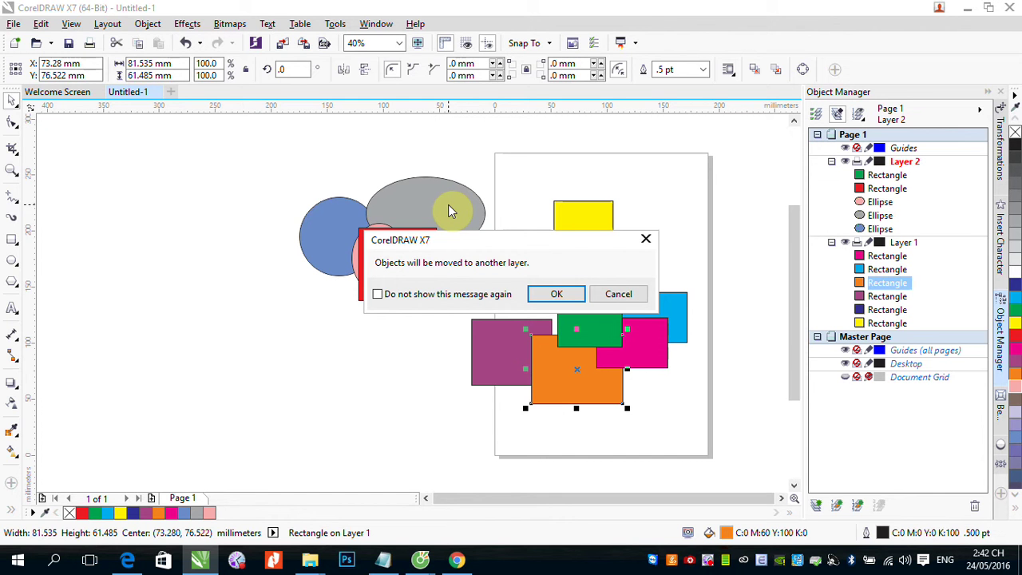
{"action": "left_click", "coordinate": [556, 293]}
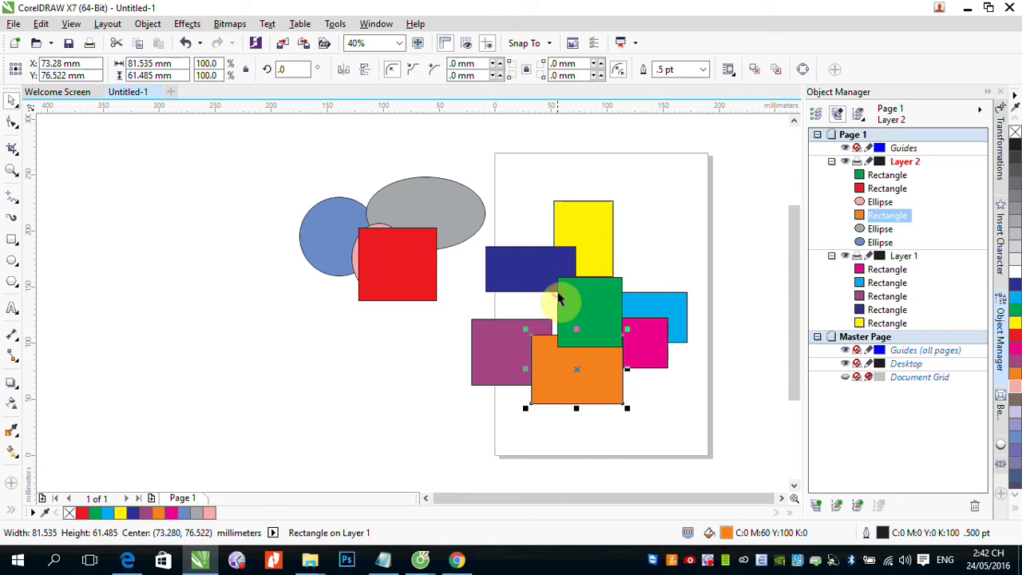
{"action": "left_click_drag", "start_coordinate": [554, 372], "coordinate": [465, 234]}
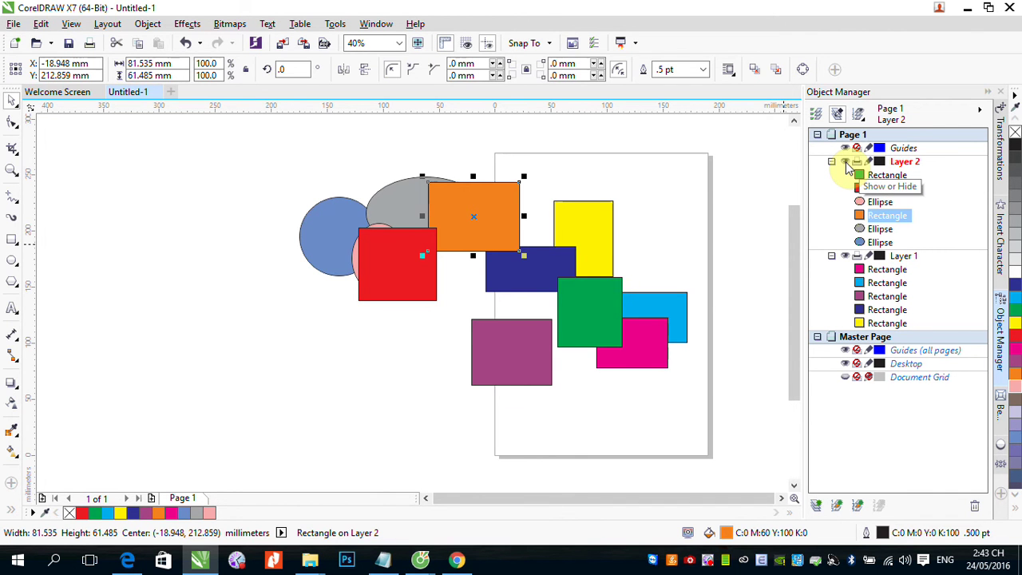
Hide Layer 2 and show it again twice to compare the drawing with and without its objects.
{"action": "left_click", "coordinate": [844, 162]}
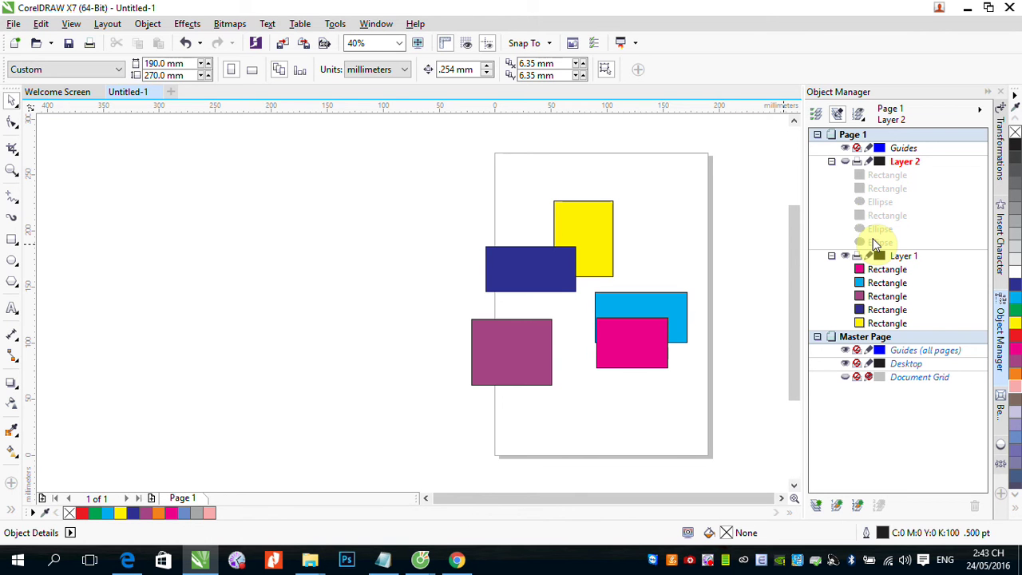
{"action": "left_click", "coordinate": [845, 162]}
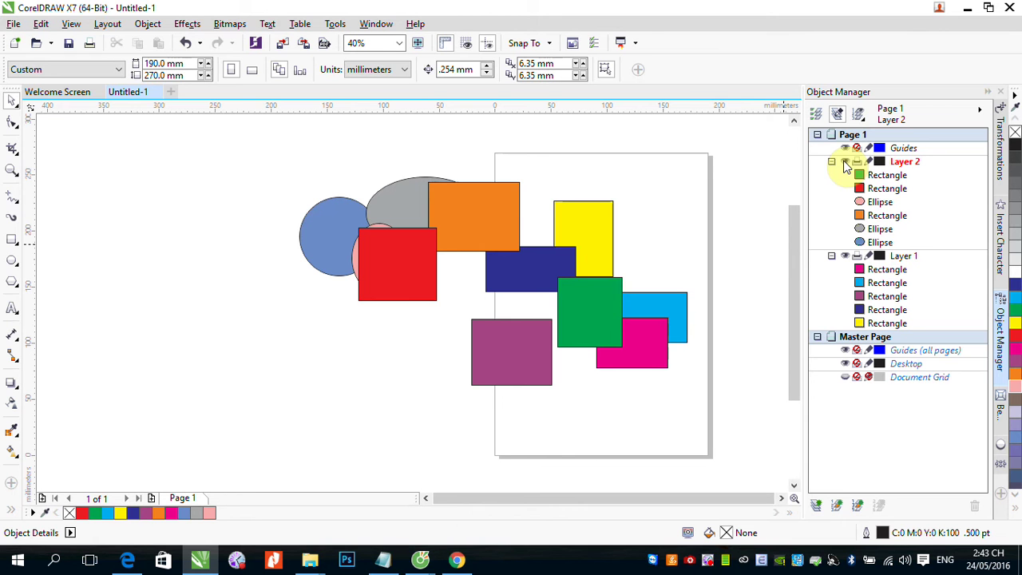
{"action": "left_click", "coordinate": [844, 162]}
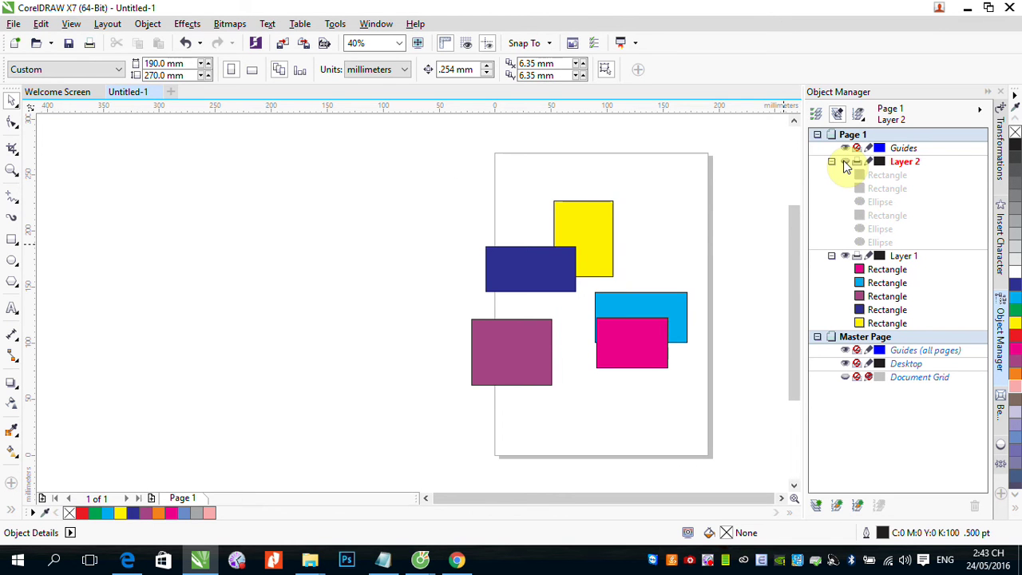
{"action": "left_click", "coordinate": [845, 162]}
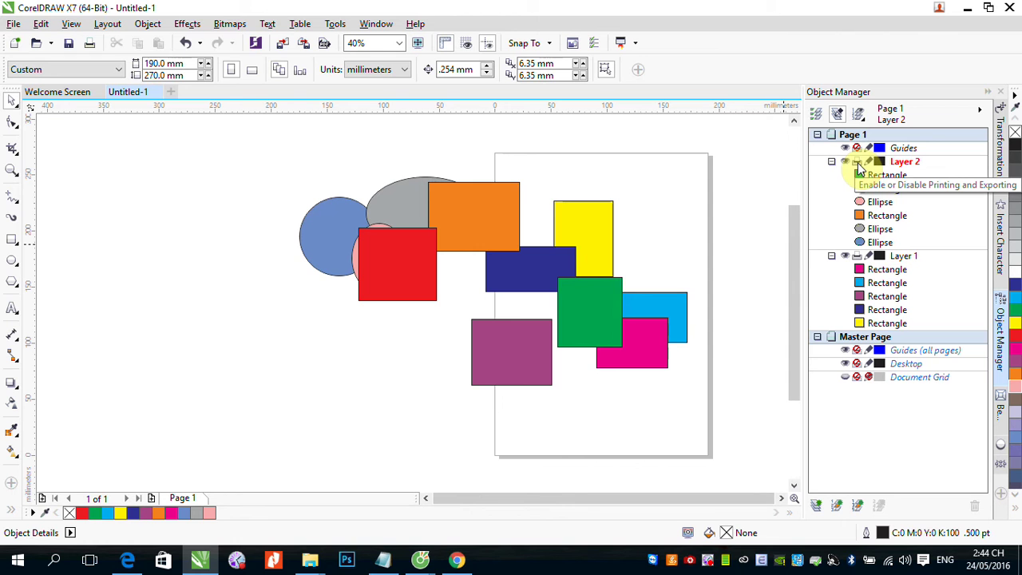
Turn printing and exporting of Layer 2 off and back on, and lock the layer.
{"action": "left_click", "coordinate": [857, 163]}
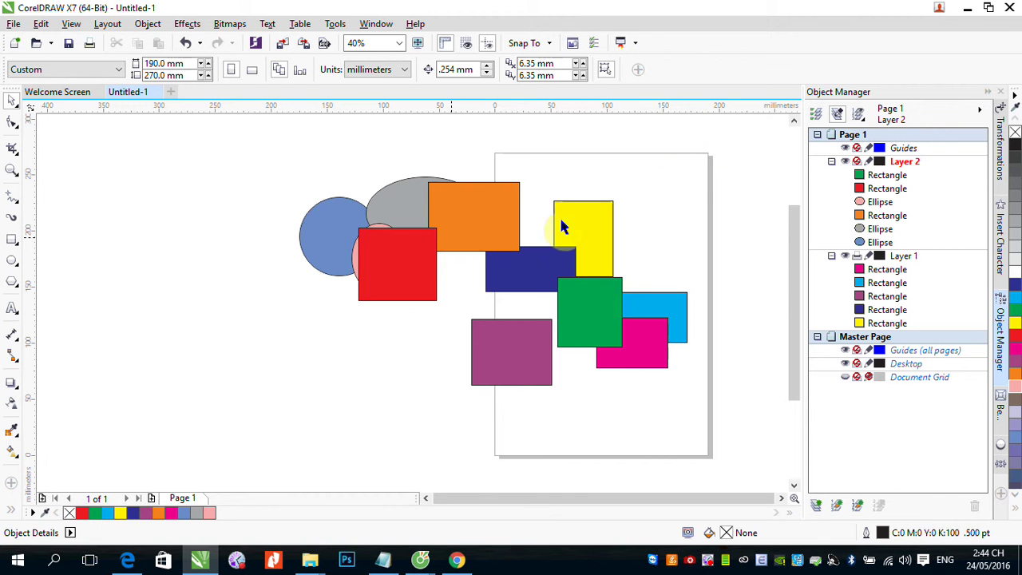
{"action": "left_click", "coordinate": [858, 162]}
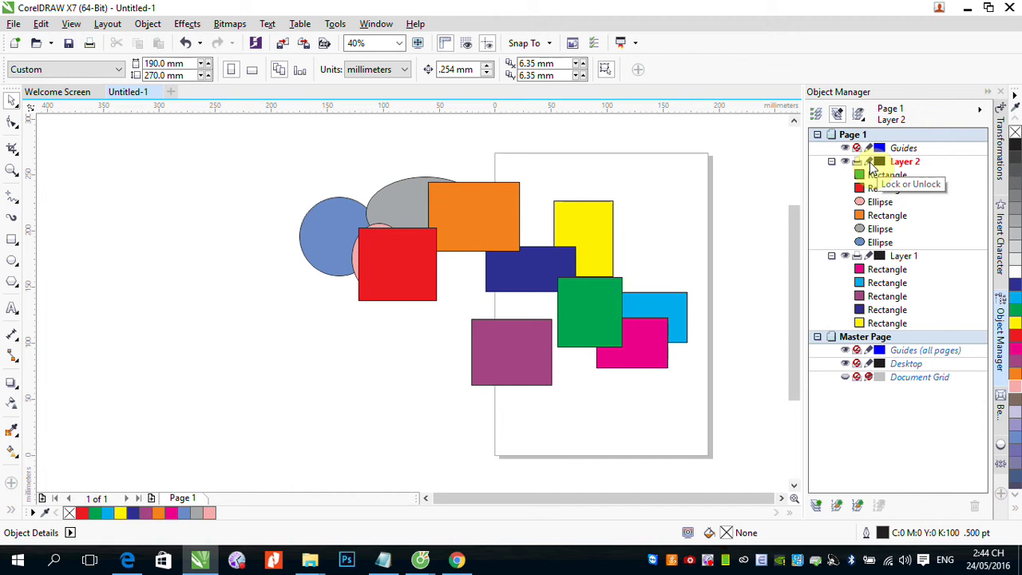
{"action": "left_click", "coordinate": [869, 162]}
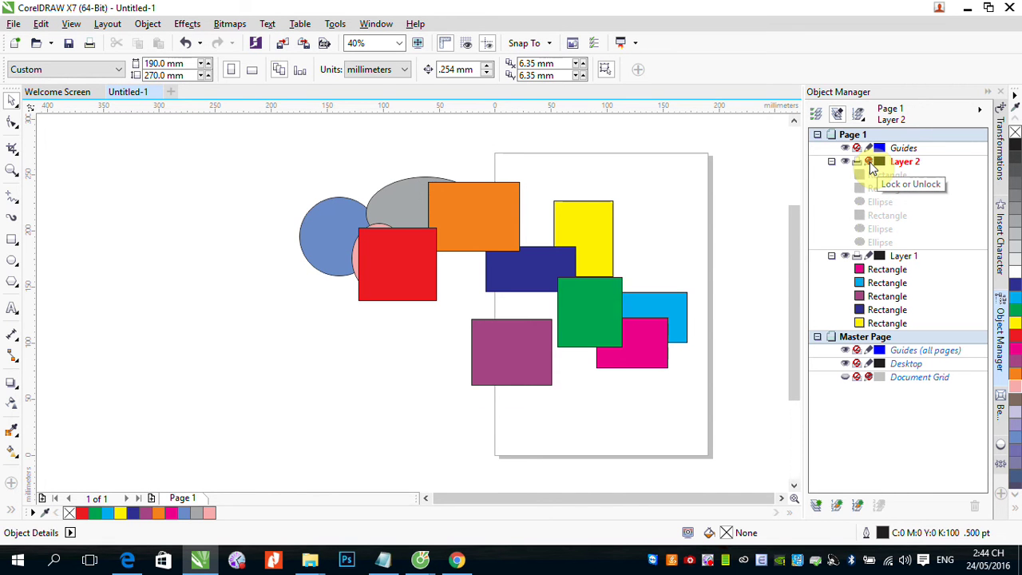
Try selecting shapes from both layers in the drawing to check which respond while Layer 2 is locked.
{"action": "left_click", "coordinate": [577, 228]}
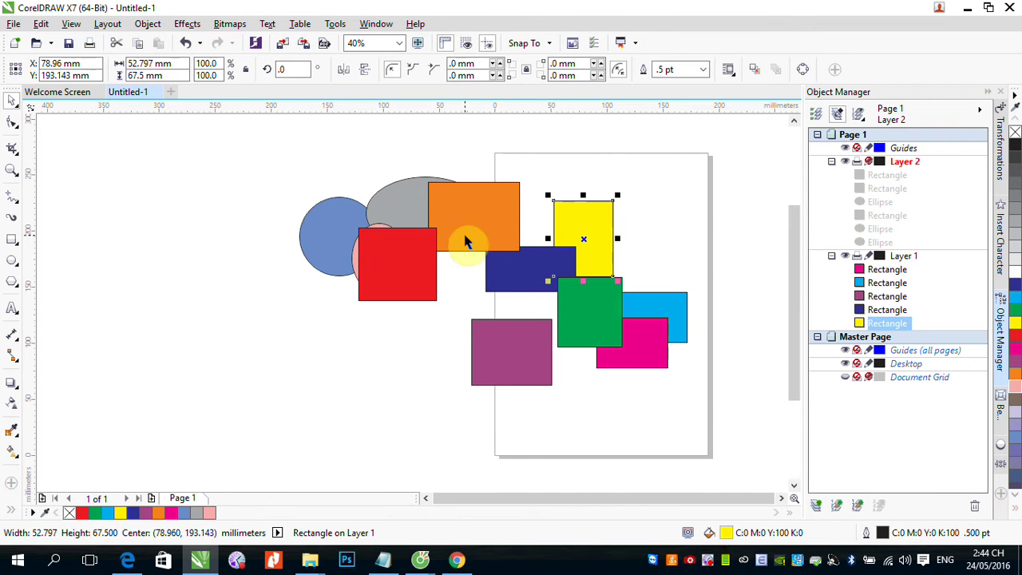
{"action": "left_click", "coordinate": [458, 231]}
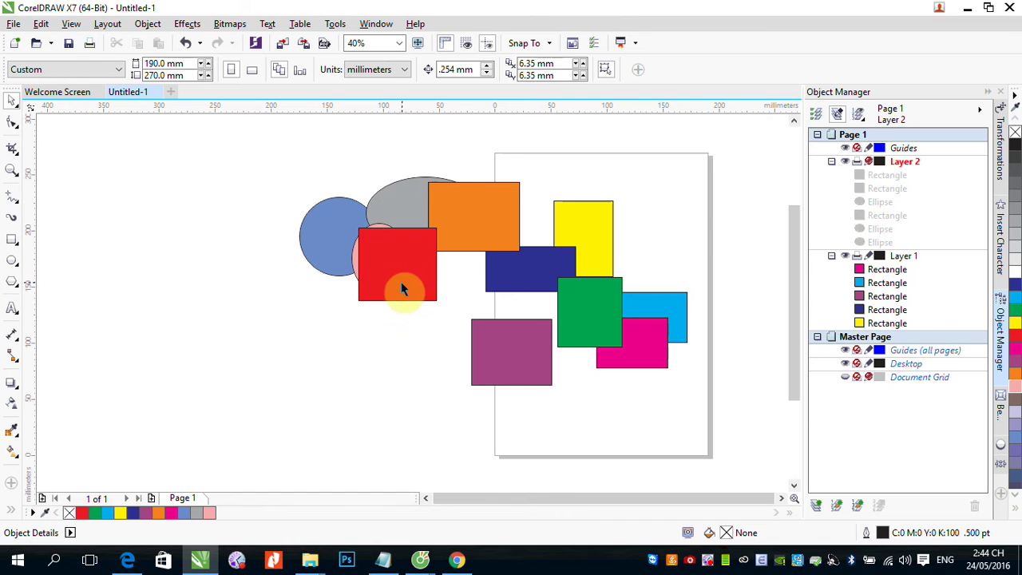
{"action": "left_click", "coordinate": [376, 270]}
{"action": "left_click", "coordinate": [597, 234]}
{"action": "left_click", "coordinate": [604, 345]}
{"action": "left_click", "coordinate": [645, 353]}
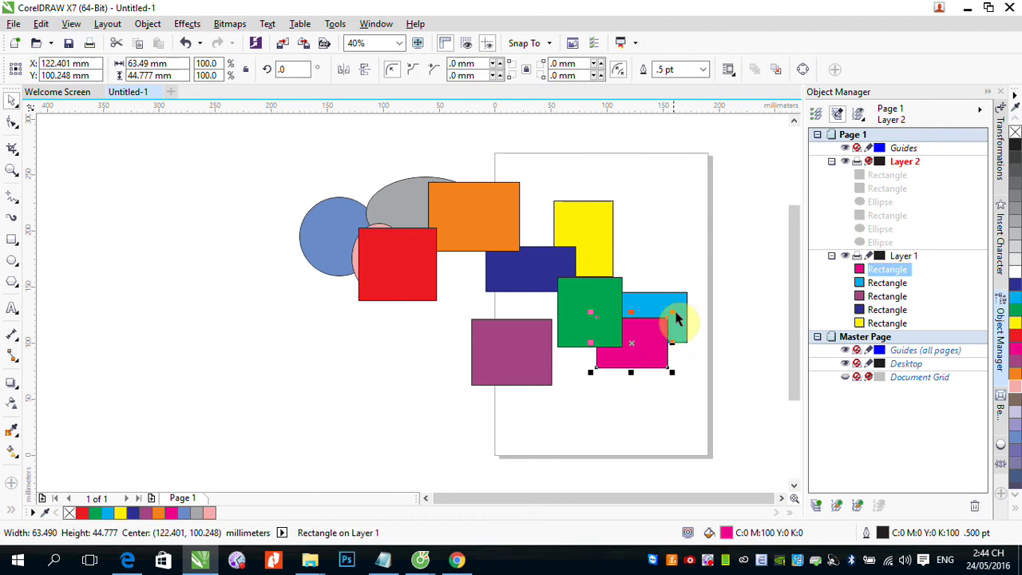
{"action": "left_click", "coordinate": [675, 319]}
{"action": "left_click", "coordinate": [511, 350]}
{"action": "left_click", "coordinate": [527, 281]}
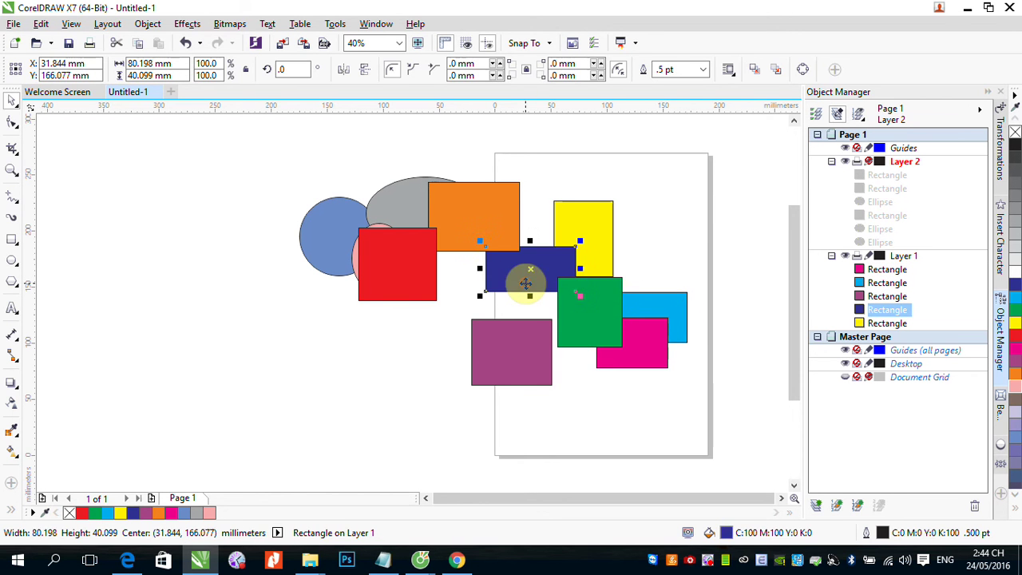
{"action": "left_click", "coordinate": [591, 335]}
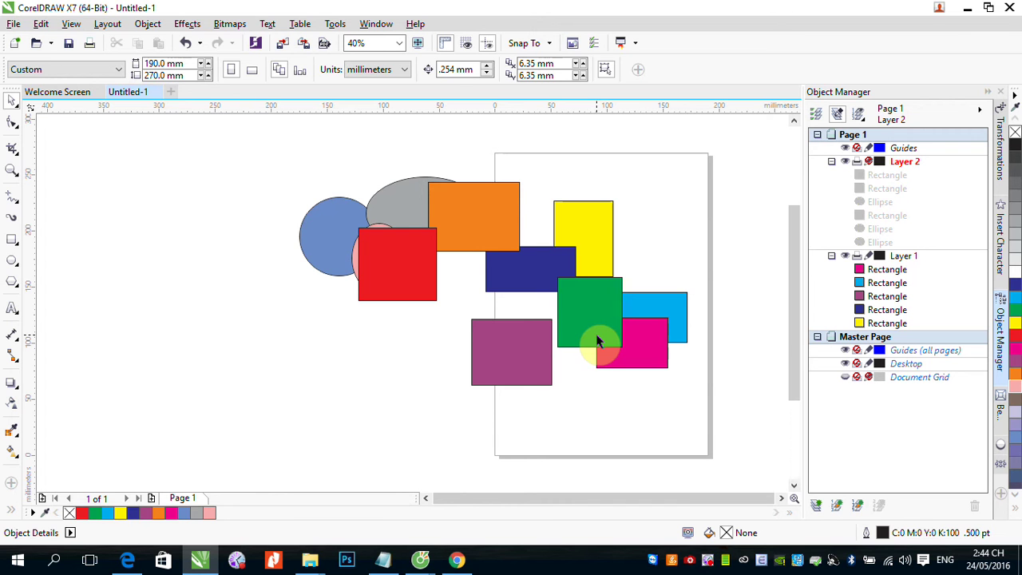
Unlock Layer 2, and hide and show its objects once.
{"action": "left_click", "coordinate": [868, 162]}
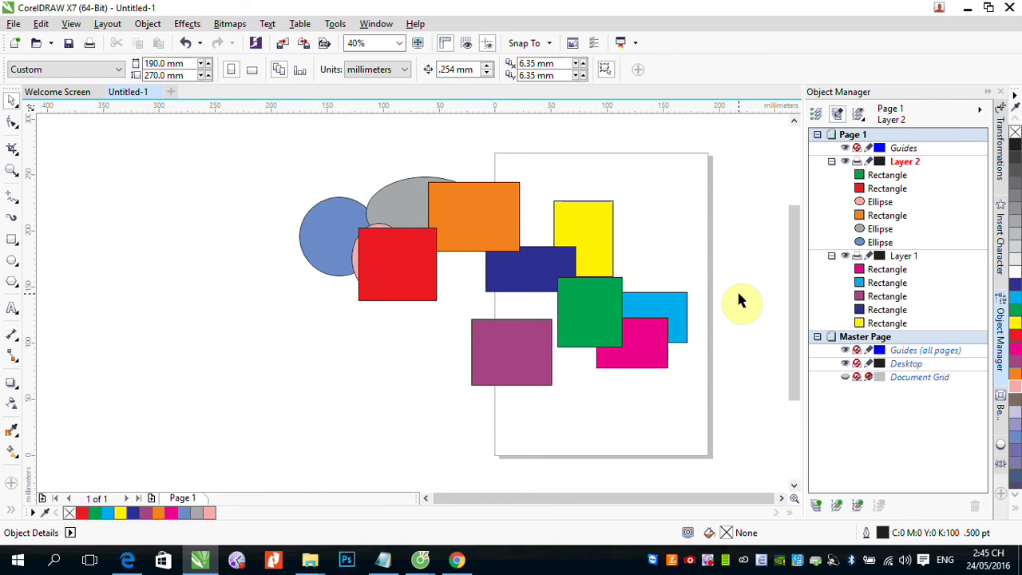
{"action": "left_click", "coordinate": [846, 162]}
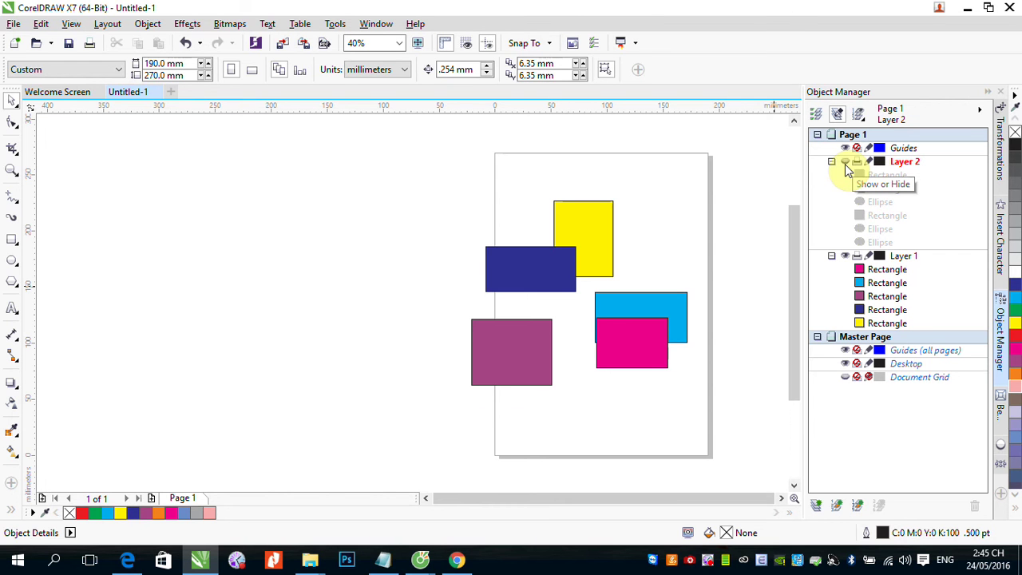
{"action": "left_click", "coordinate": [844, 164]}
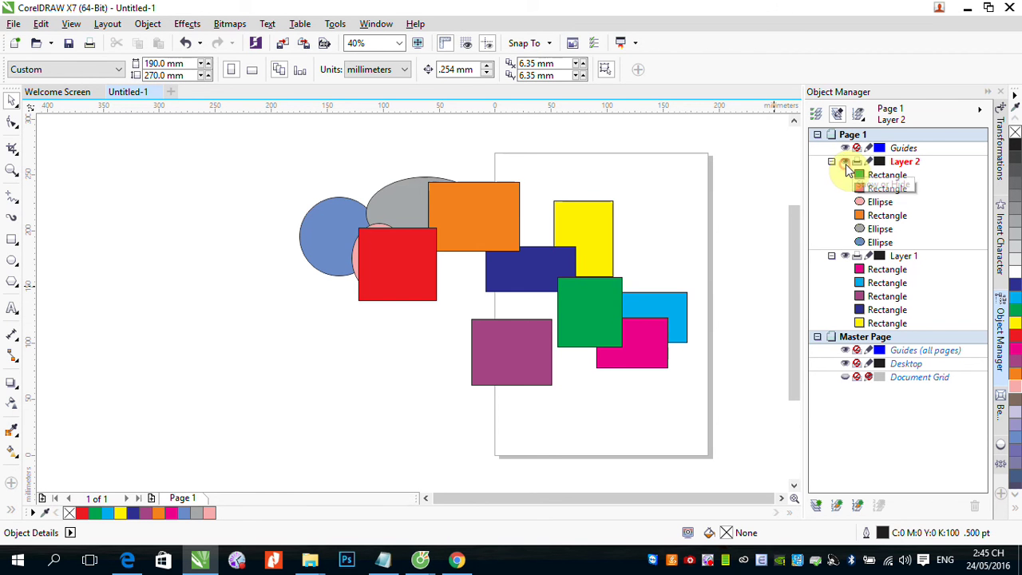
Turn printing and exporting of Layer 2 off and back on, and lock and unlock the layer.
{"action": "left_click", "coordinate": [857, 162]}
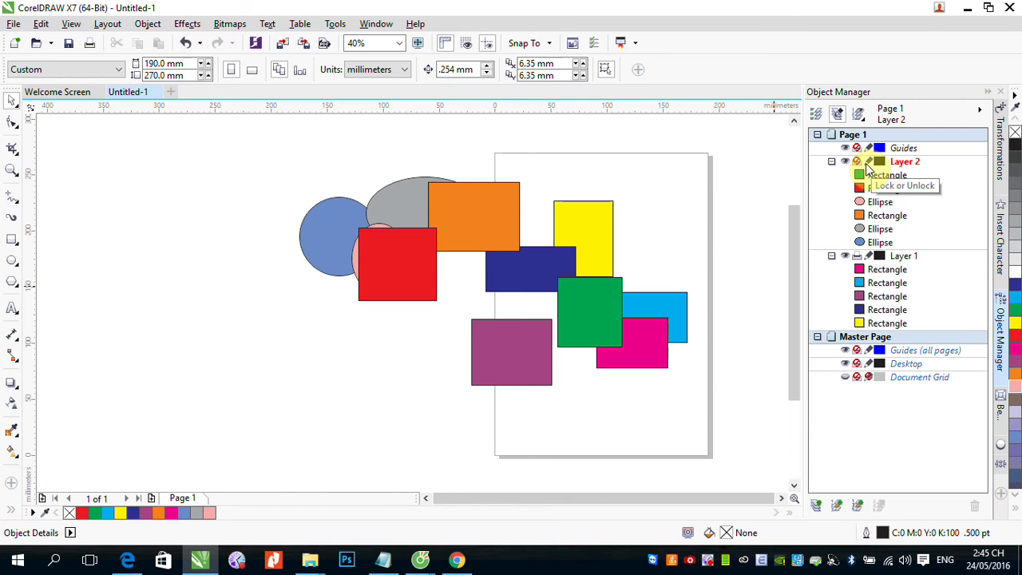
{"action": "left_click", "coordinate": [868, 161]}
{"action": "left_click", "coordinate": [856, 162]}
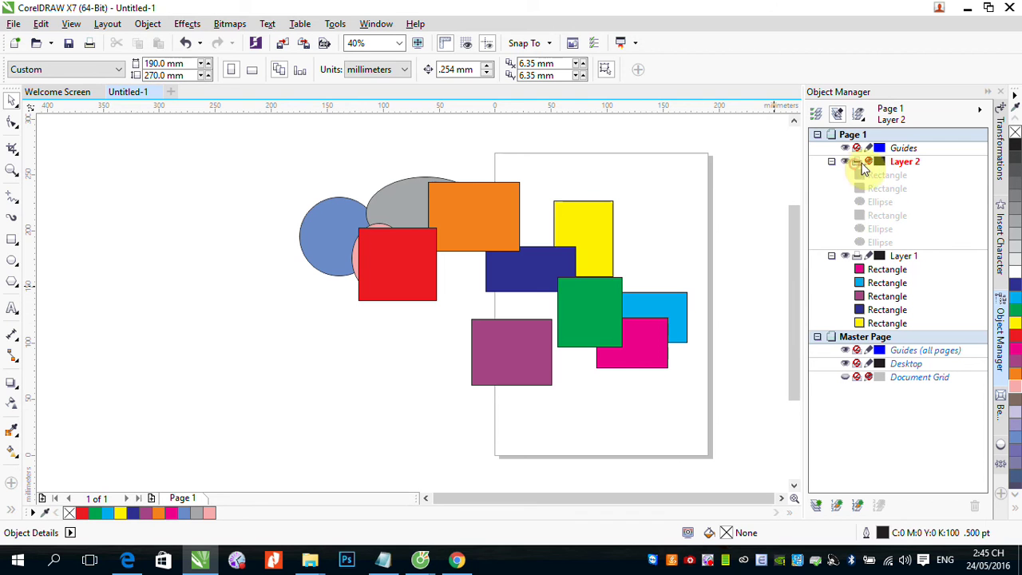
{"action": "left_click", "coordinate": [868, 161]}
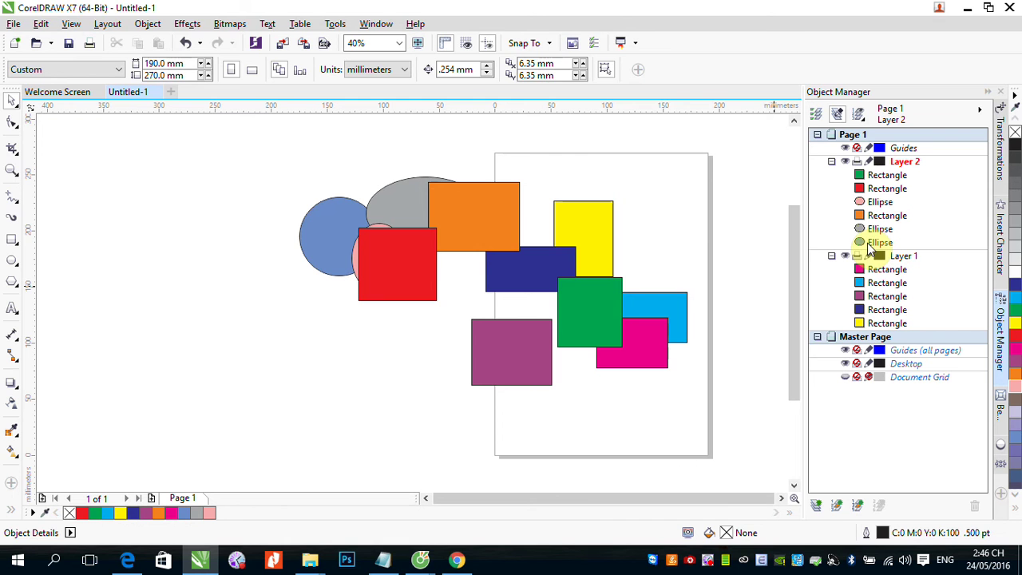
Lock Layer 2, try to select the green rectangle, and unlock the layer again.
{"action": "left_click", "coordinate": [869, 163]}
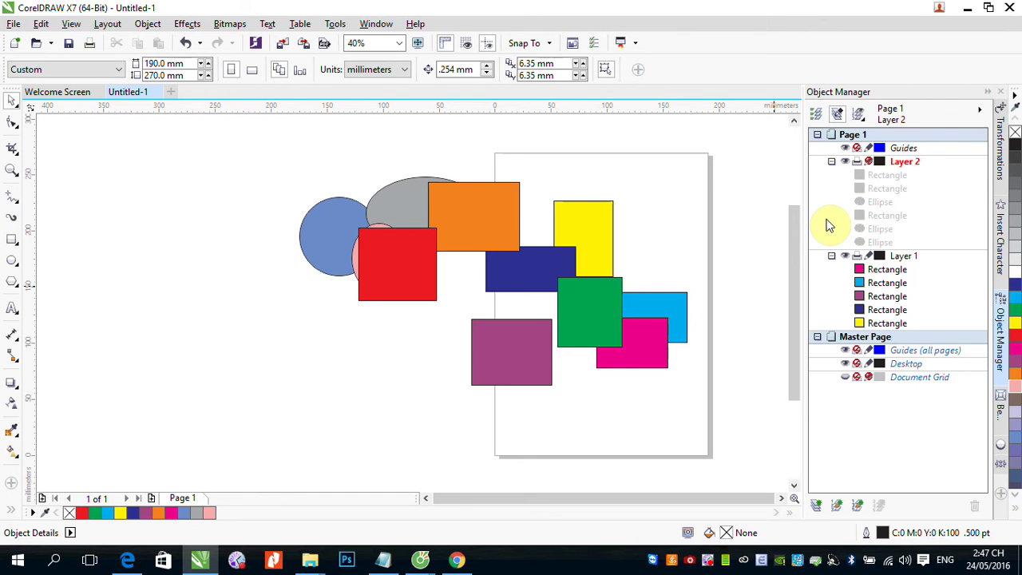
{"action": "left_click", "coordinate": [580, 328]}
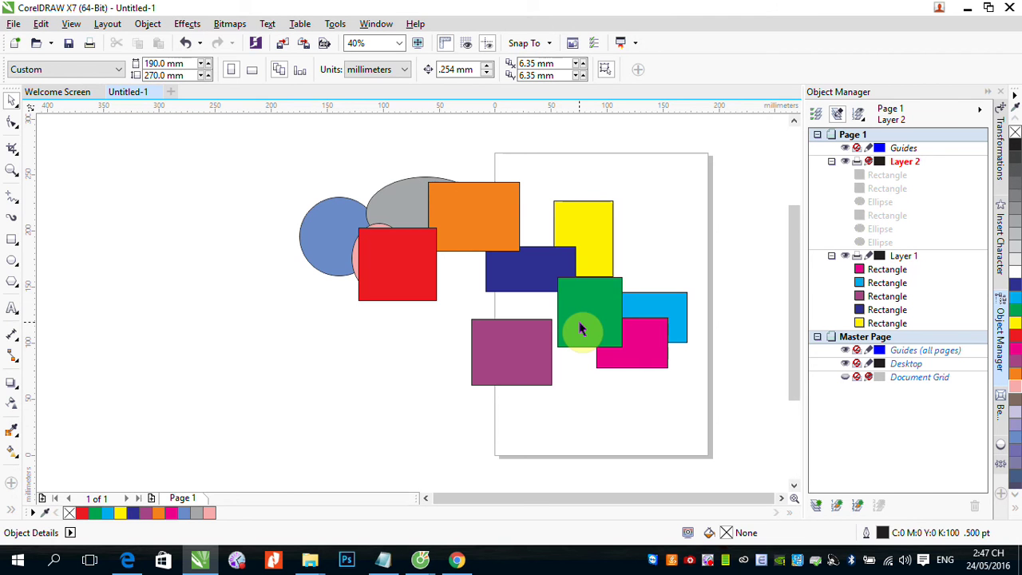
{"action": "left_click", "coordinate": [869, 162]}
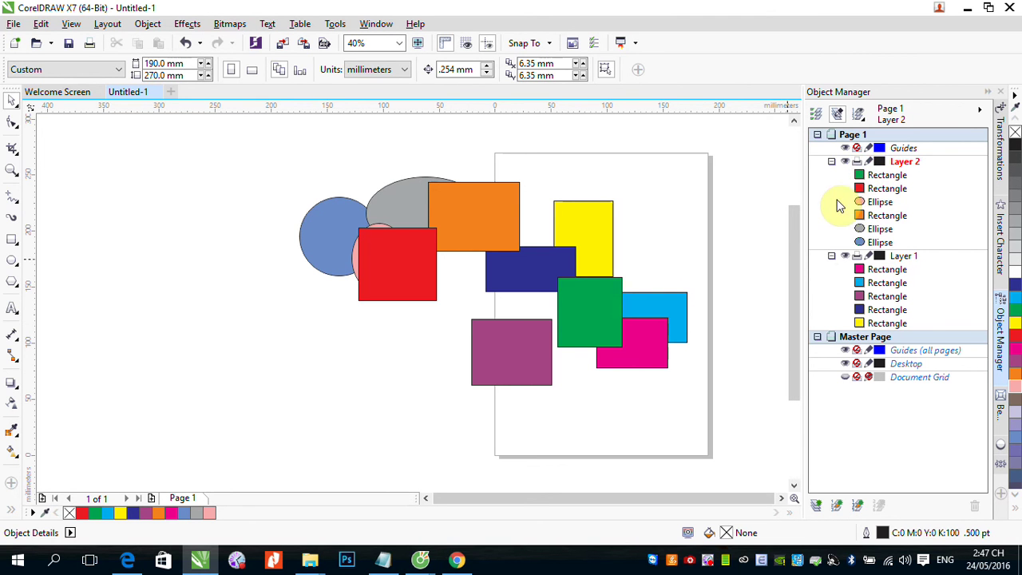
Collapse the object lists of Layer 2 and Layer 1 in the Object Manager, briefly expanding Layer 2 again to compare.
{"action": "left_click", "coordinate": [831, 161]}
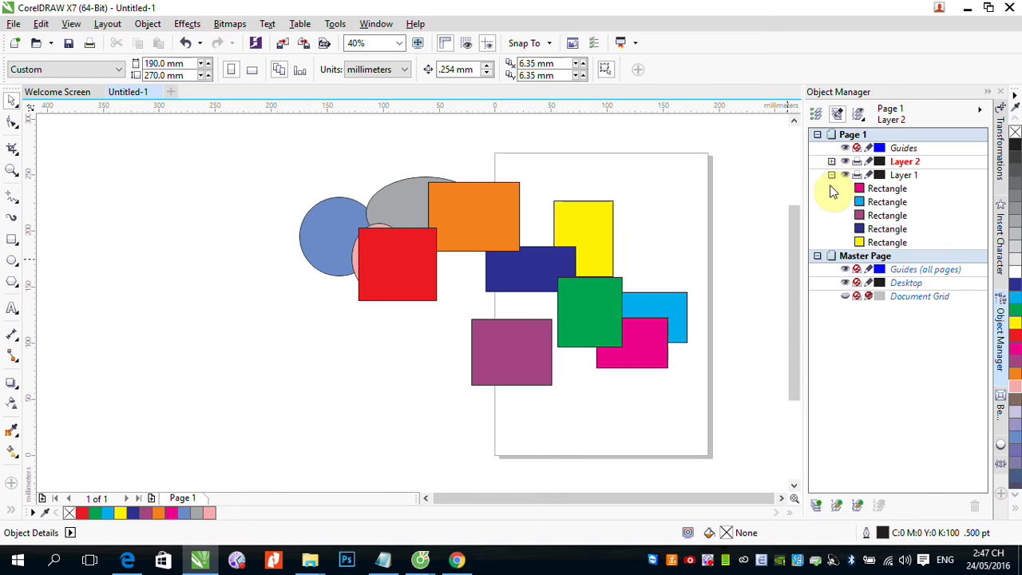
{"action": "left_click", "coordinate": [831, 175]}
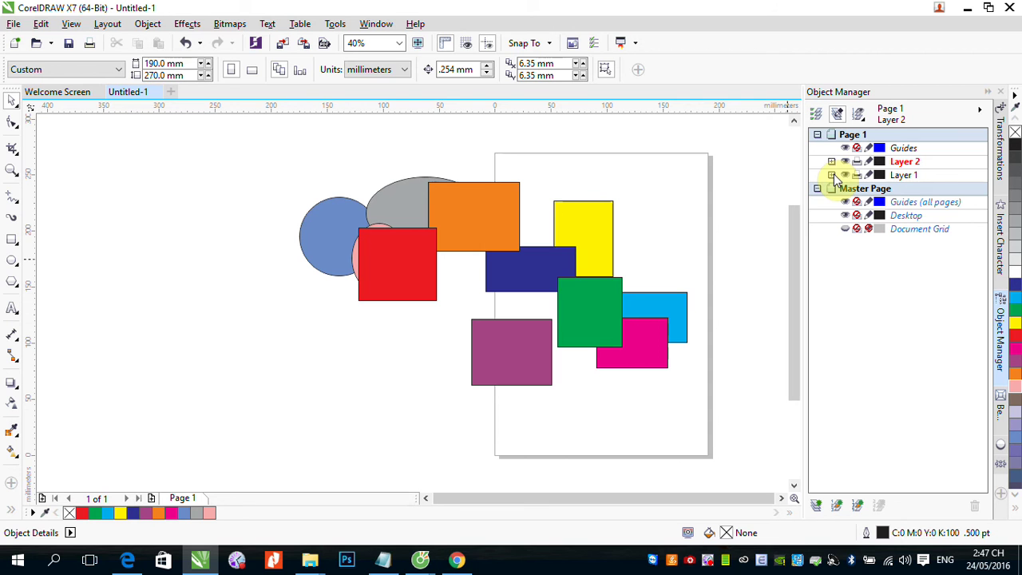
{"action": "left_click", "coordinate": [831, 161]}
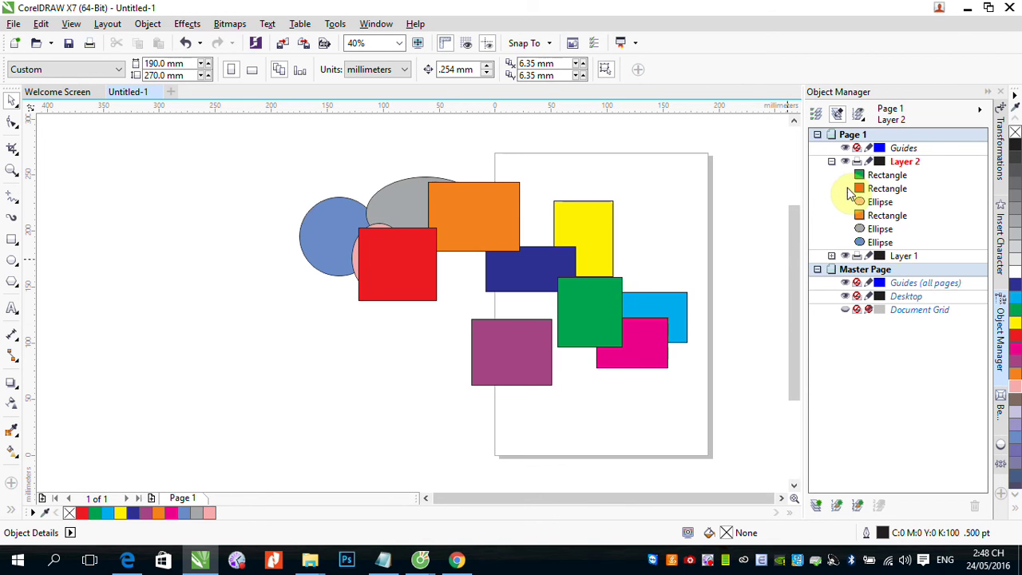
{"action": "left_click", "coordinate": [831, 161]}
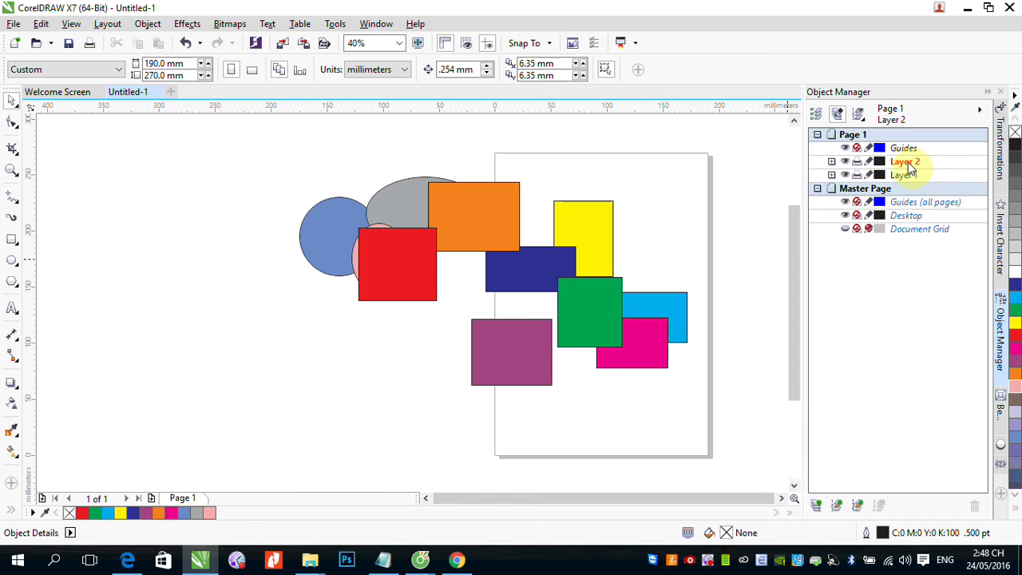
Move Layer 2 below Layer 1 in the stacking order and bring it back above.
{"action": "left_click", "coordinate": [927, 163]}
{"action": "left_click_drag", "start_coordinate": [894, 163], "coordinate": [937, 187]}
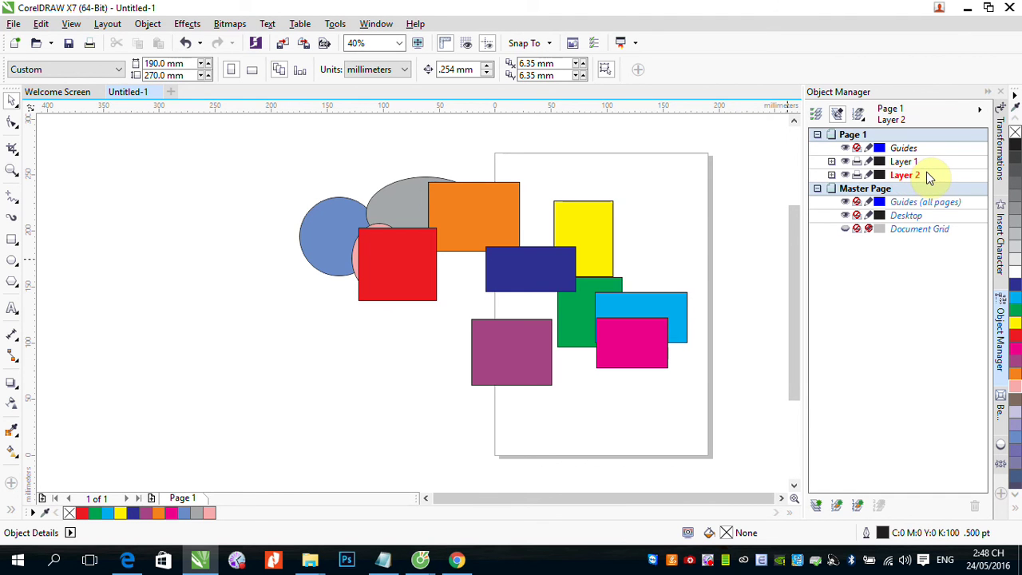
{"action": "left_click", "coordinate": [926, 175]}
{"action": "left_click_drag", "start_coordinate": [934, 162], "coordinate": [912, 178]}
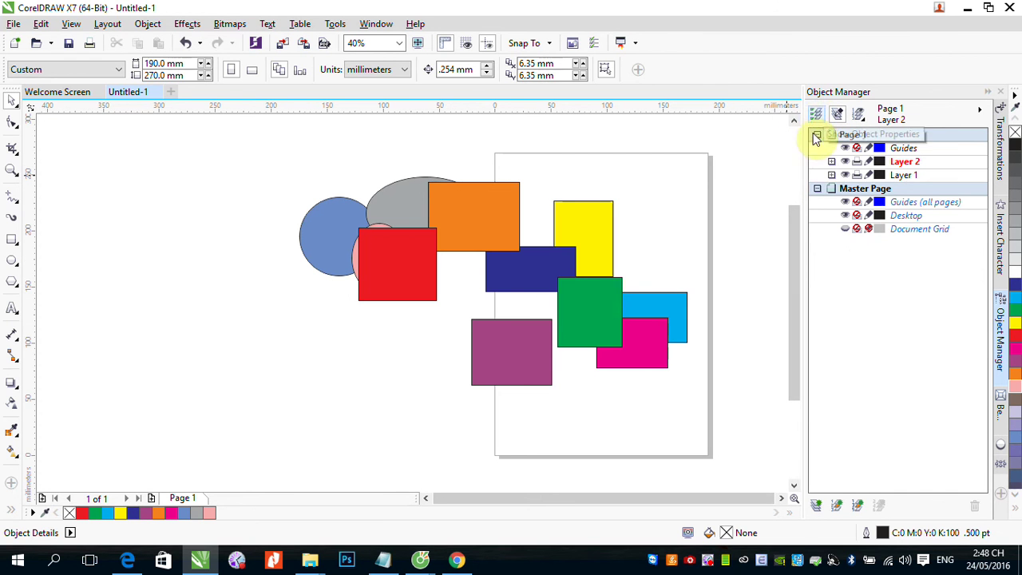
Expand Layer 2 and examine its objects' fill and outline properties in a temporarily widened Object Manager, hiding the properties again.
{"action": "left_click", "coordinate": [831, 161]}
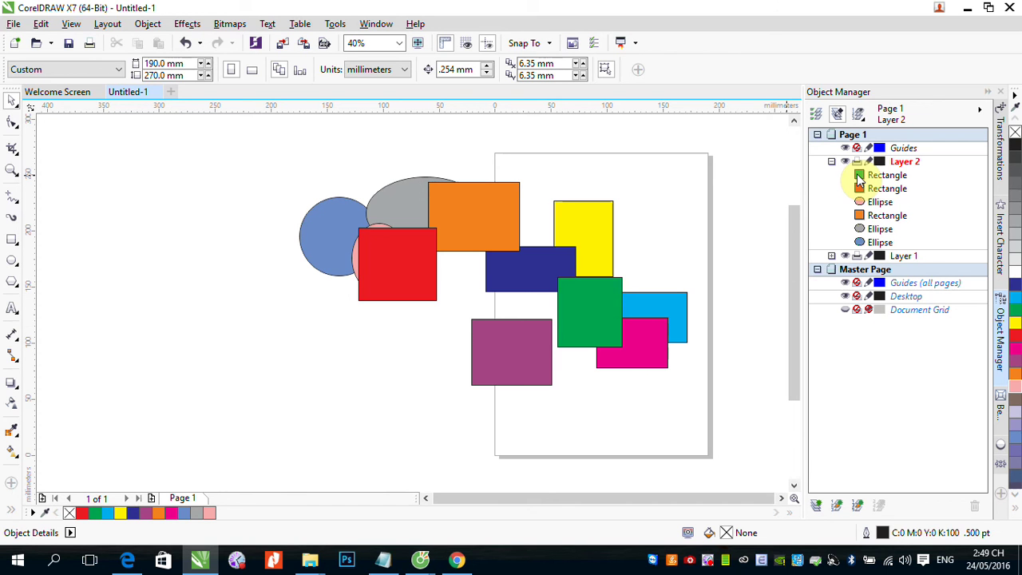
{"action": "left_click", "coordinate": [816, 114]}
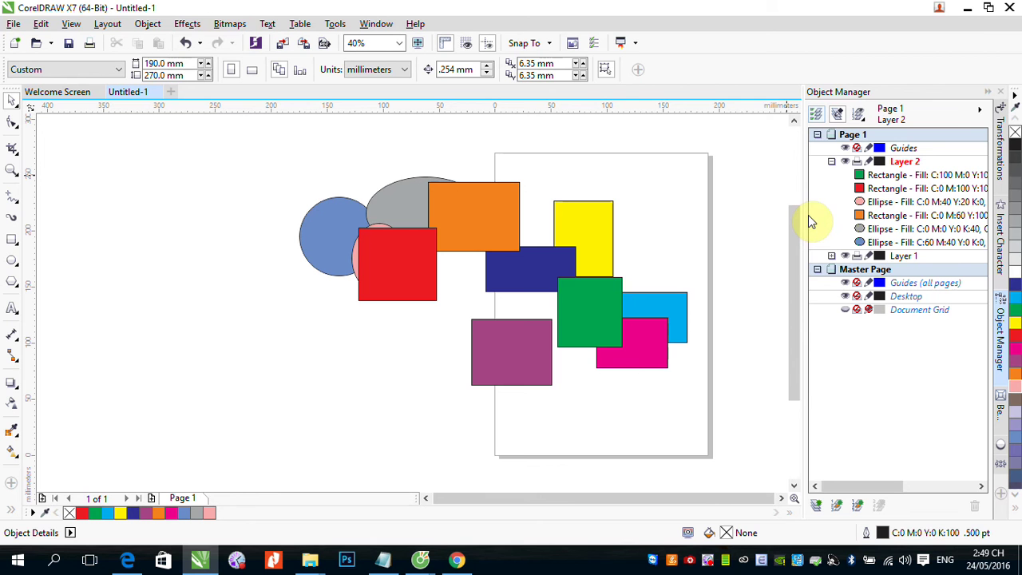
{"action": "left_click_drag", "start_coordinate": [798, 212], "coordinate": [508, 208]}
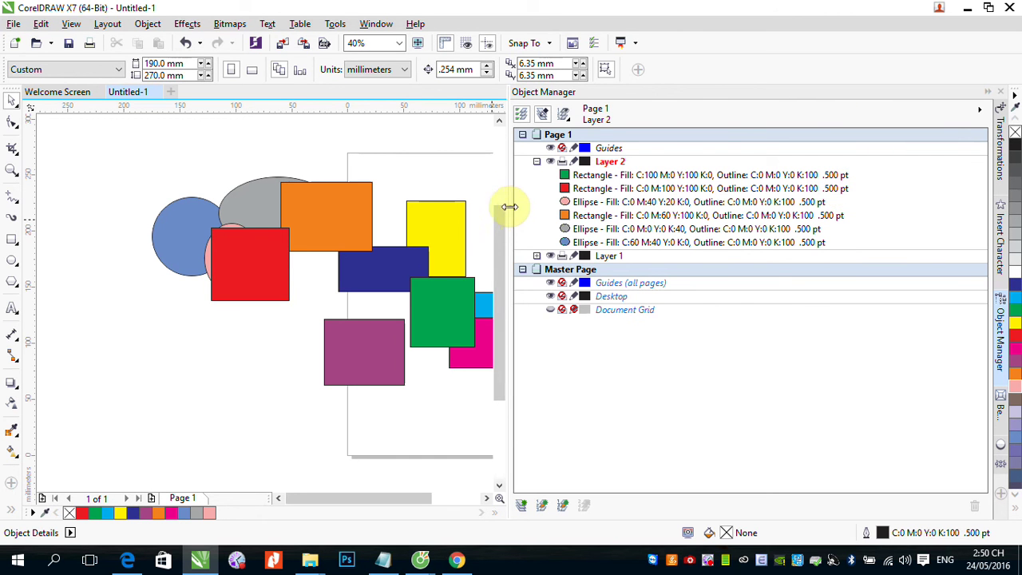
{"action": "left_click_drag", "start_coordinate": [513, 207], "coordinate": [827, 220]}
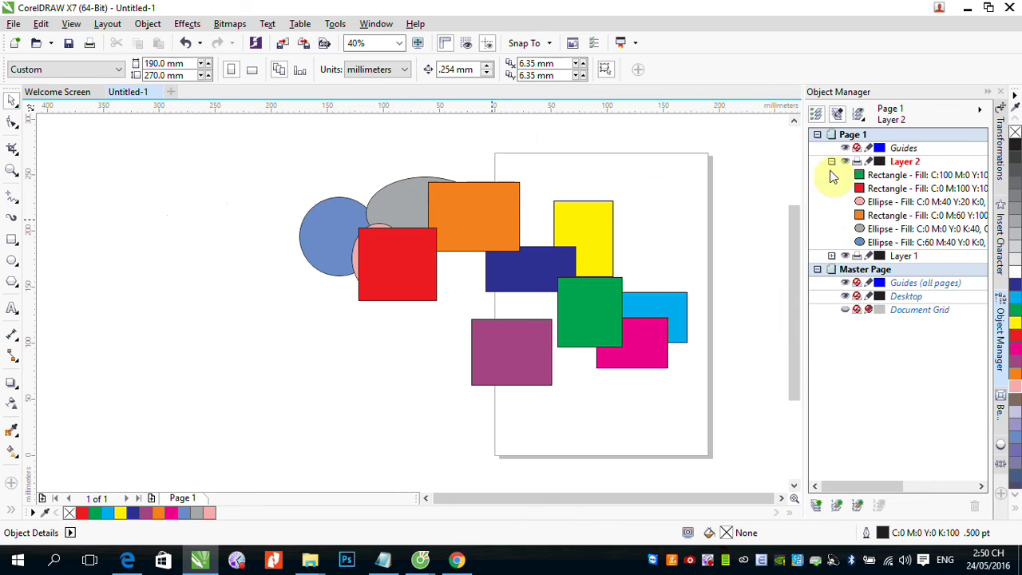
{"action": "left_click", "coordinate": [816, 113]}
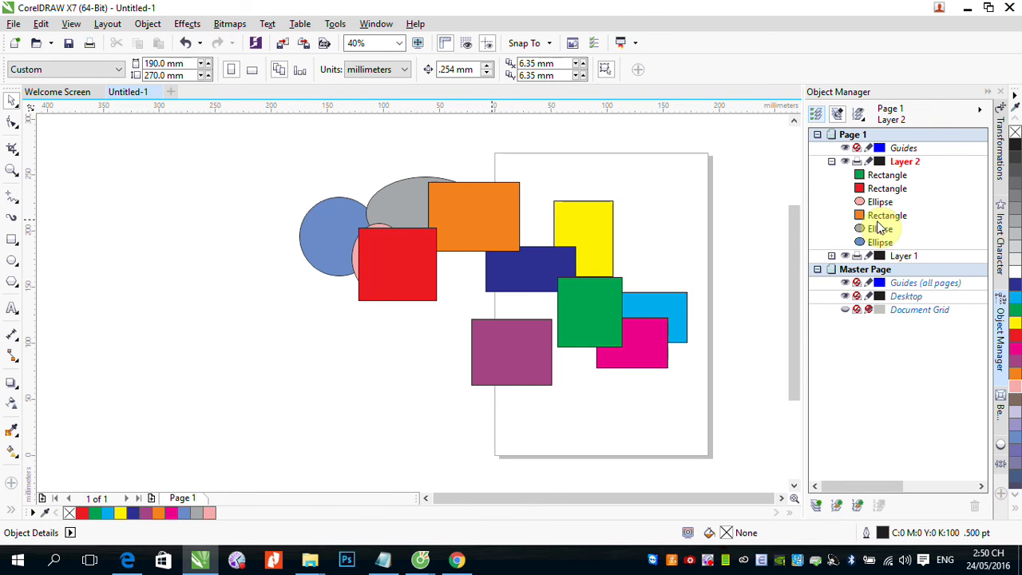
Select shapes from Layer 1 and Layer 2 one after another to check editing across layers.
{"action": "left_click", "coordinate": [830, 134]}
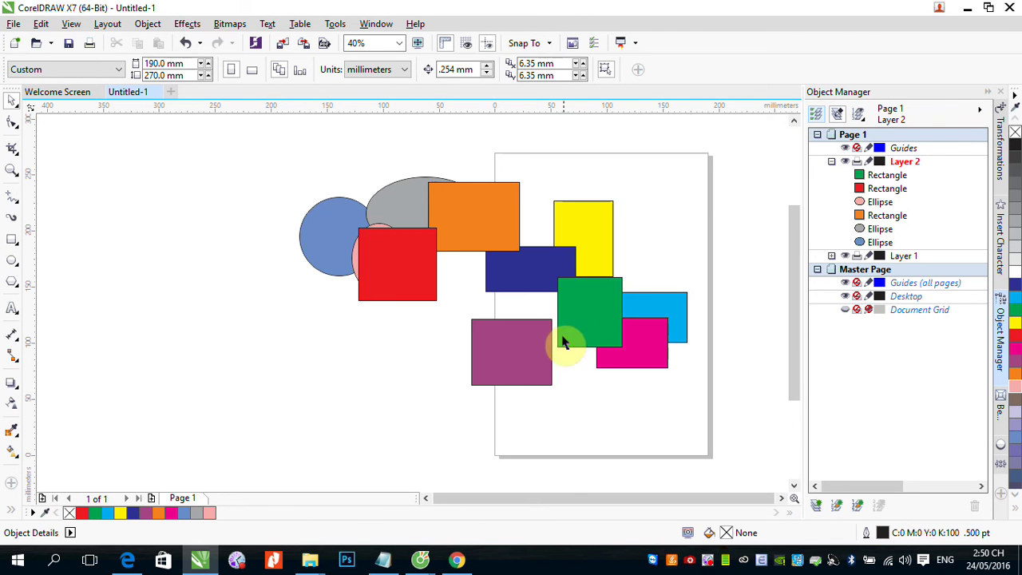
{"action": "left_click", "coordinate": [647, 313]}
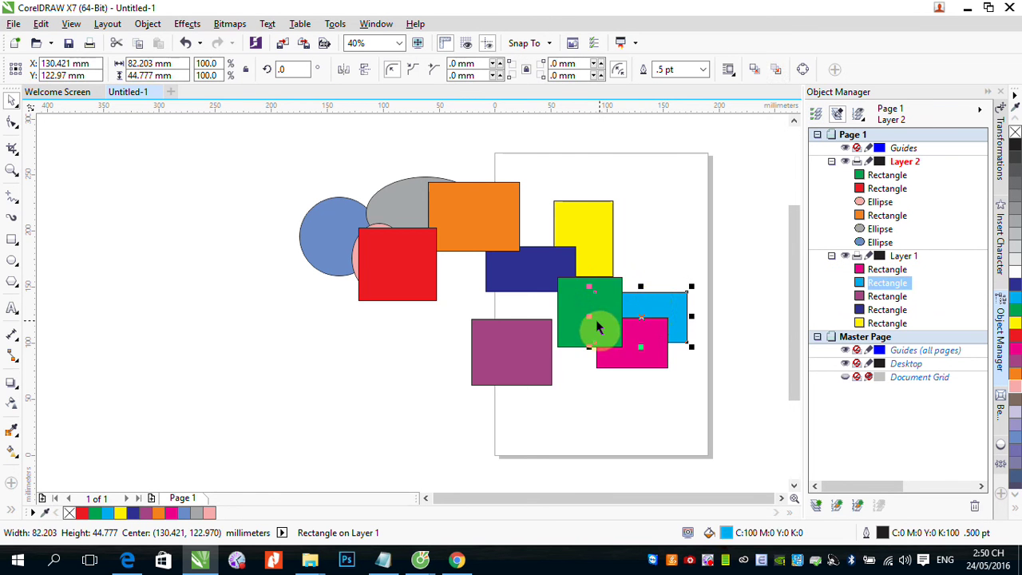
{"action": "left_click", "coordinate": [594, 240]}
{"action": "left_click", "coordinate": [545, 273]}
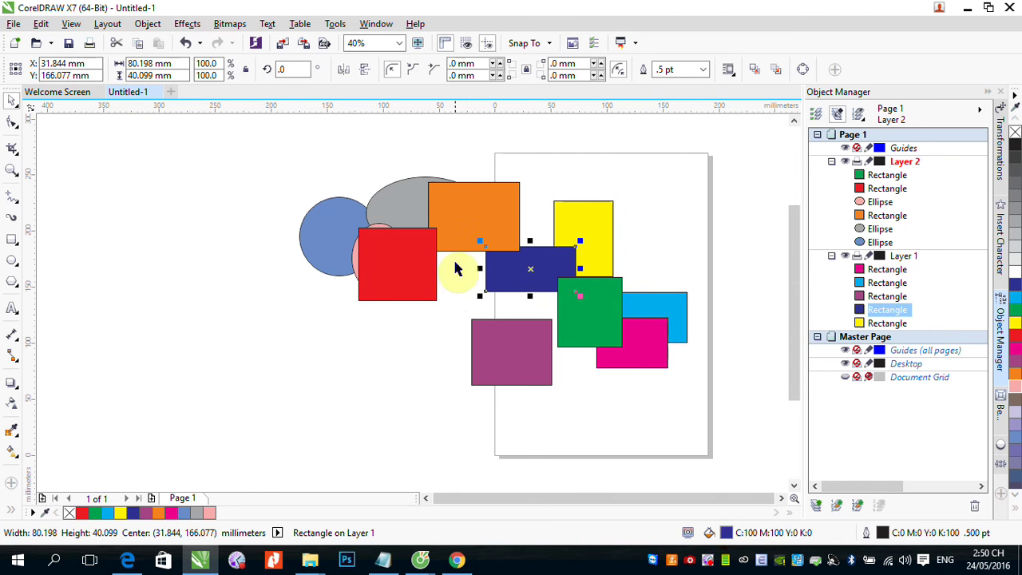
{"action": "left_click", "coordinate": [461, 233]}
{"action": "left_click", "coordinate": [383, 282]}
{"action": "left_click", "coordinate": [333, 246]}
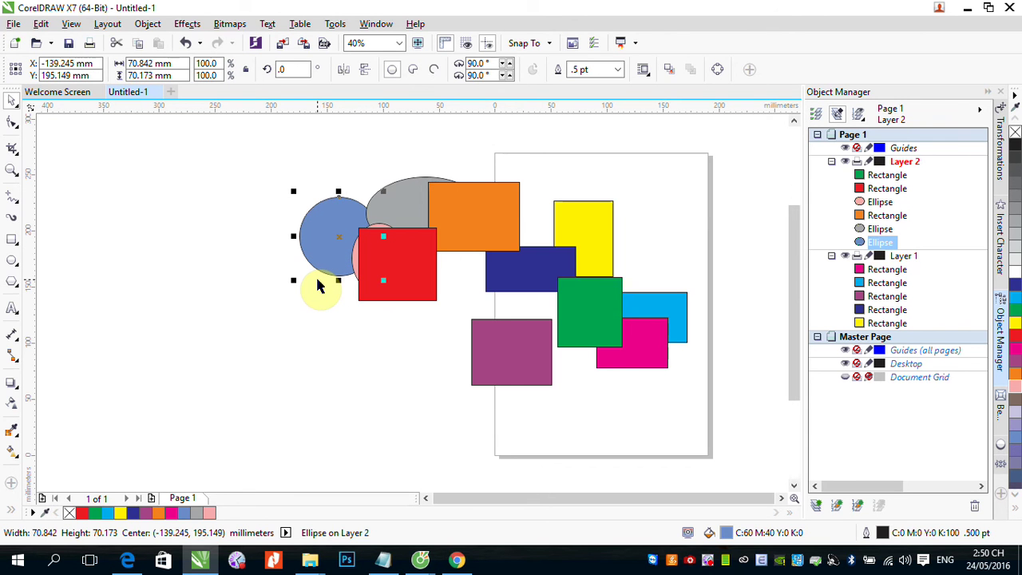
Turn off Edit Across Layers and try to select Layer 1 shapes while Layer 2 is active.
{"action": "left_click", "coordinate": [837, 118]}
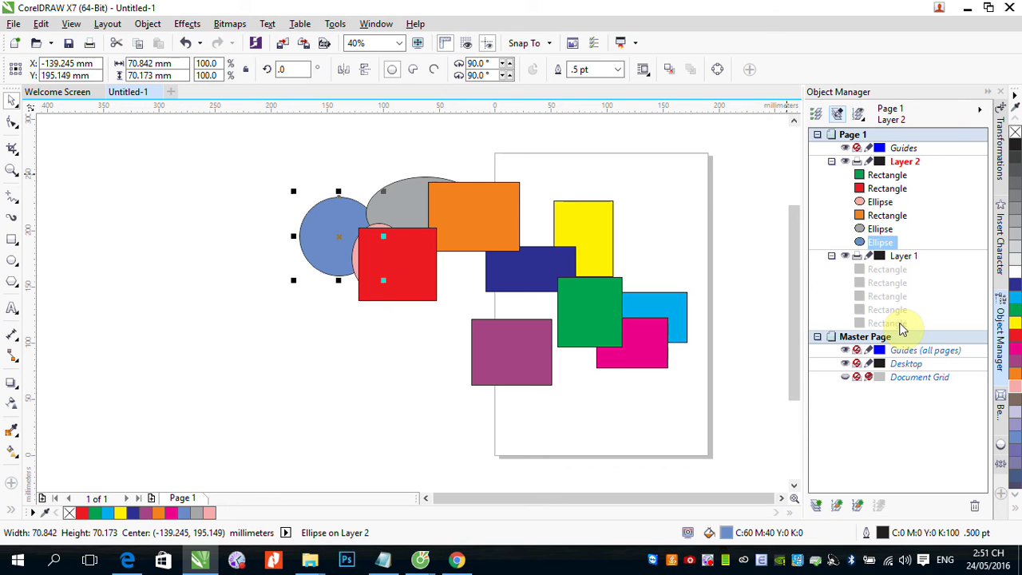
{"action": "left_click", "coordinate": [675, 317]}
{"action": "left_click", "coordinate": [568, 323]}
{"action": "left_click", "coordinate": [485, 337]}
{"action": "left_click", "coordinate": [515, 281]}
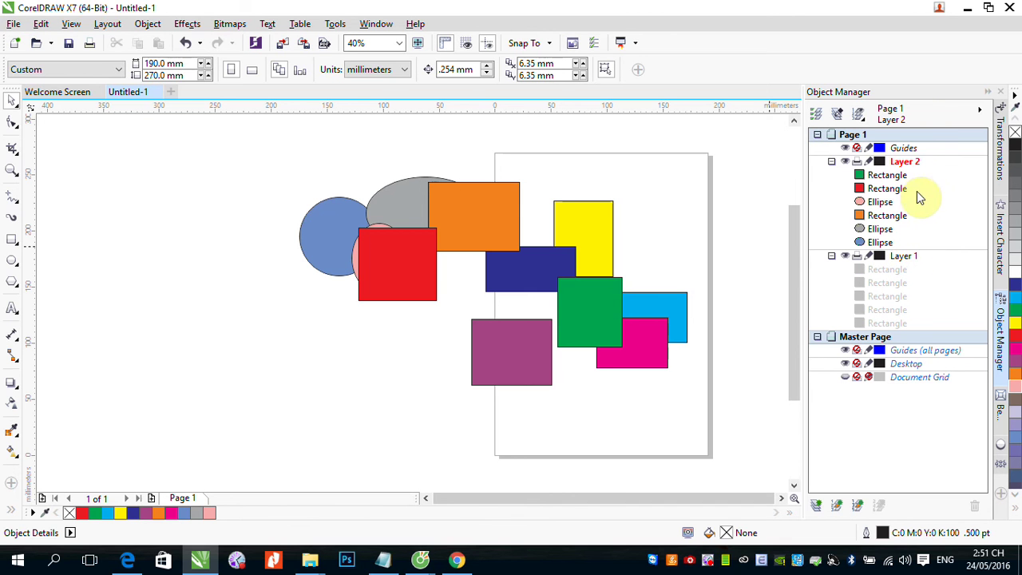
Move the six Layer 2 shapes into a cluster left of the page, orange centred at about X -117 mm, Y 171 mm, and try selecting the yellow rectangle.
{"action": "left_click_drag", "start_coordinate": [585, 308], "coordinate": [673, 231]}
{"action": "left_click_drag", "start_coordinate": [435, 289], "coordinate": [598, 212]}
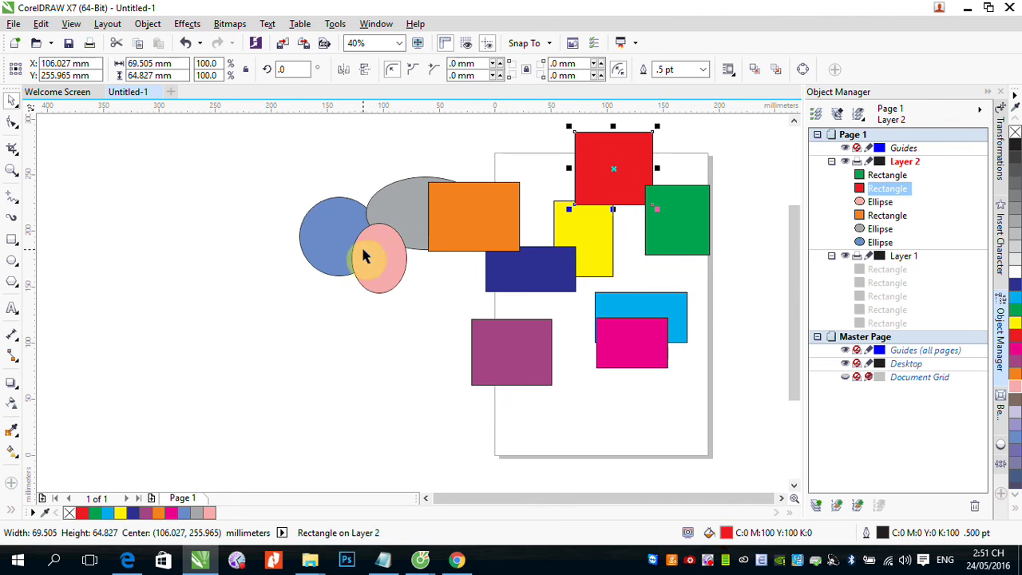
{"action": "left_click_drag", "start_coordinate": [365, 255], "coordinate": [365, 366]}
{"action": "left_click_drag", "start_coordinate": [392, 219], "coordinate": [210, 296]}
{"action": "left_click_drag", "start_coordinate": [322, 246], "coordinate": [232, 255]}
{"action": "left_click_drag", "start_coordinate": [591, 190], "coordinate": [295, 223]}
{"action": "left_click_drag", "start_coordinate": [656, 213], "coordinate": [308, 292]}
{"action": "left_click_drag", "start_coordinate": [370, 359], "coordinate": [336, 348]}
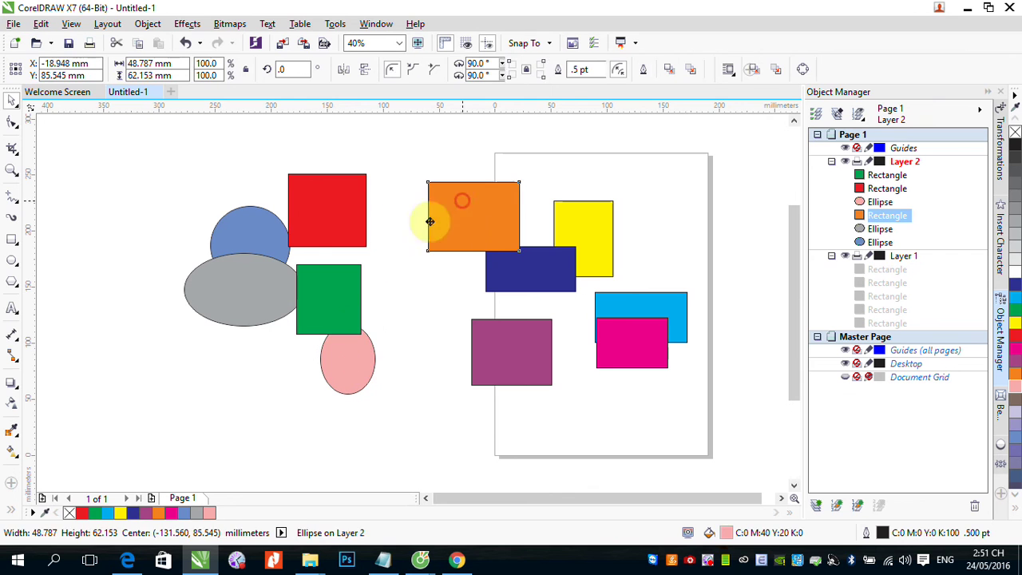
{"action": "left_click_drag", "start_coordinate": [431, 221], "coordinate": [321, 267]}
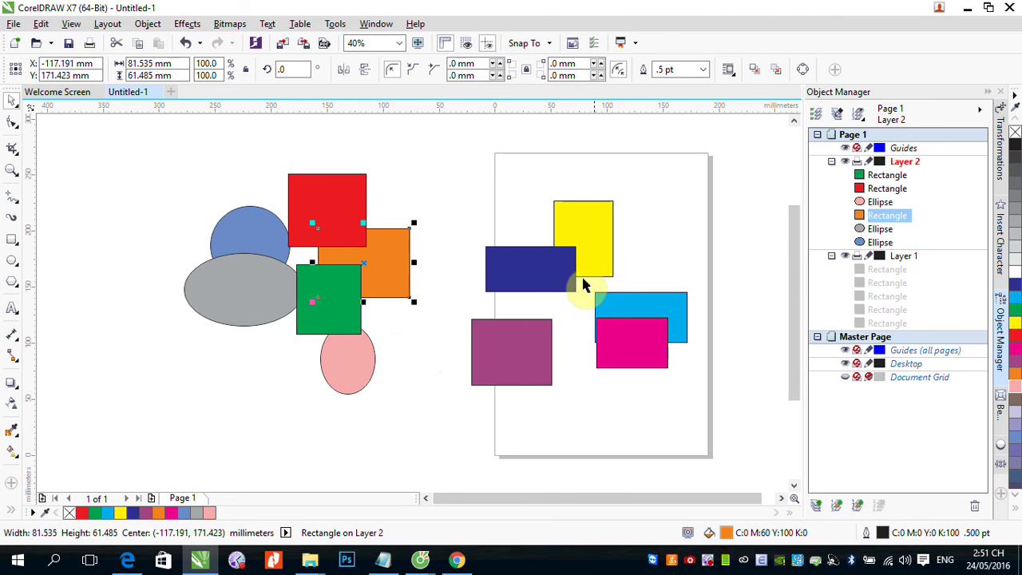
{"action": "left_click", "coordinate": [594, 230]}
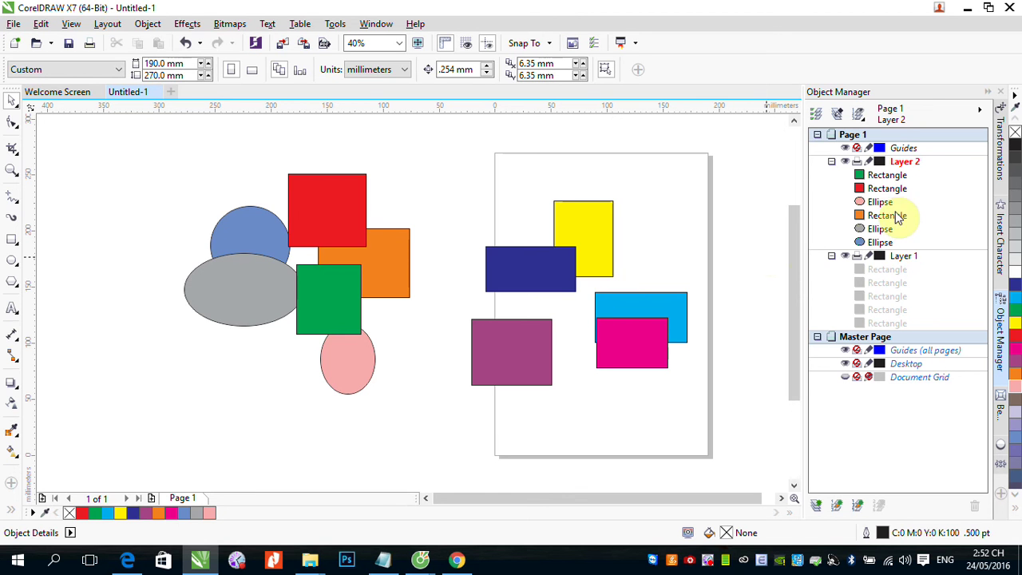
Make Layer 1 the active layer in place of Layer 2 in the Object Manager.
{"action": "left_click", "coordinate": [904, 257]}
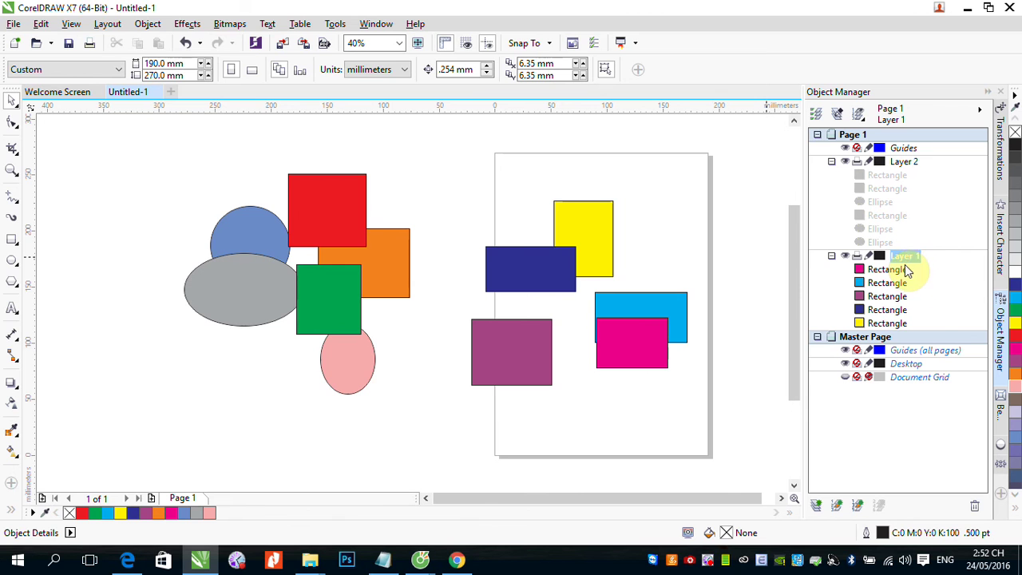
{"action": "left_click", "coordinate": [945, 283]}
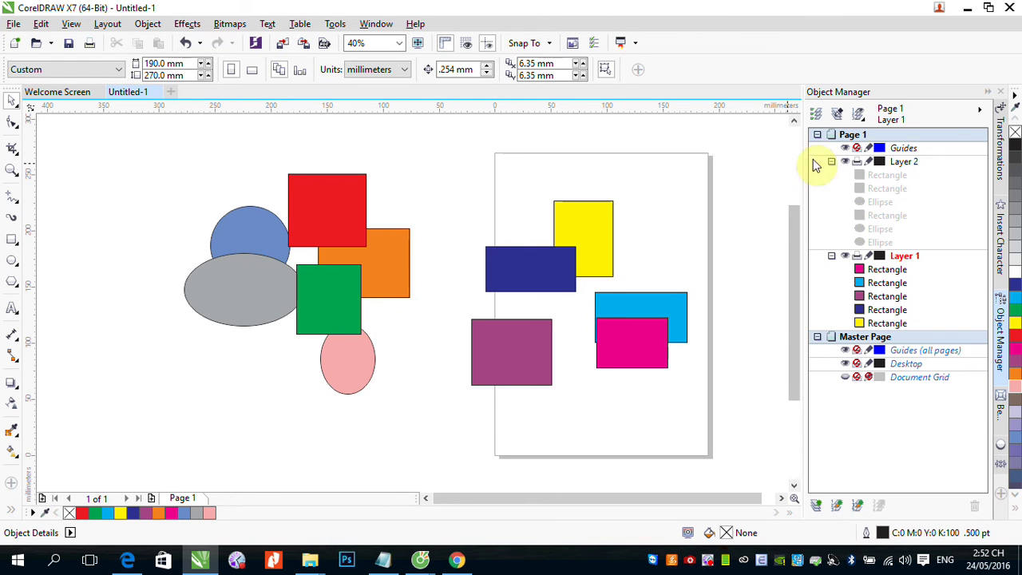
Examine the Object Manager's "Current page, layers only" view and return it to "All pages, layers and objects".
{"action": "left_click", "coordinate": [860, 121]}
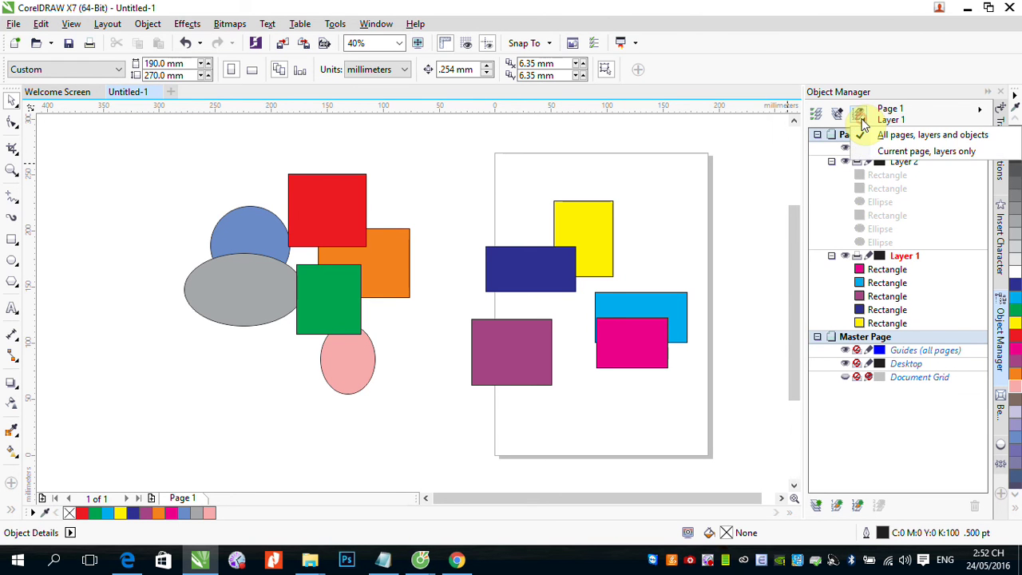
{"action": "left_click", "coordinate": [902, 152]}
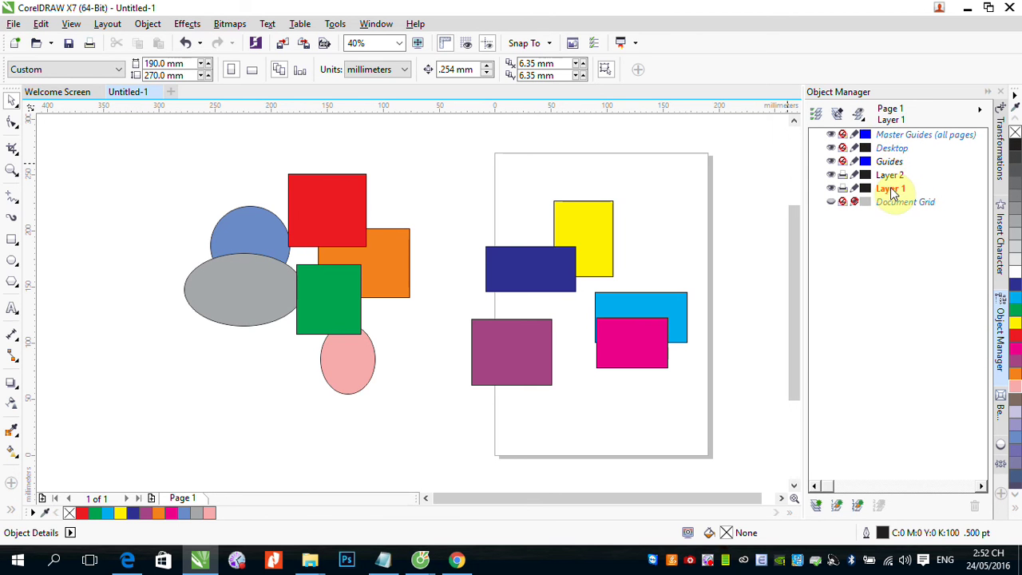
{"action": "left_click", "coordinate": [859, 113]}
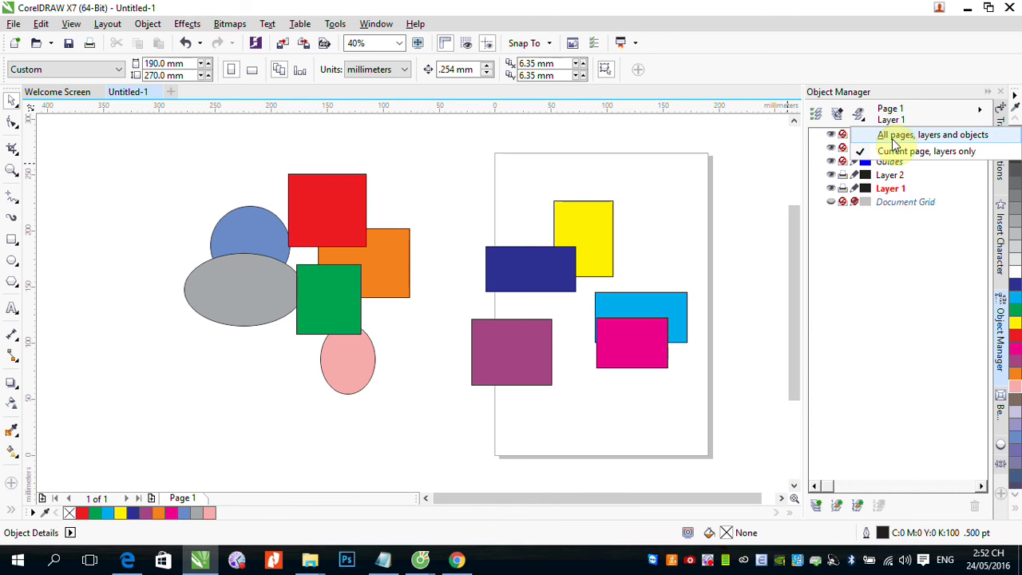
{"action": "left_click", "coordinate": [892, 135]}
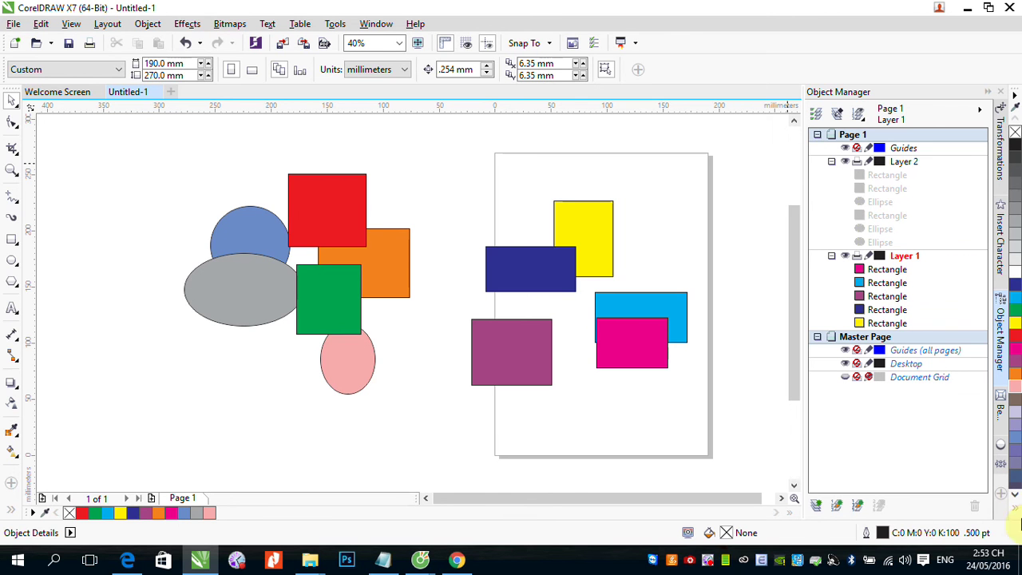
{"action": "left_click", "coordinate": [705, 562]}
{"action": "right_click", "coordinate": [706, 562]}
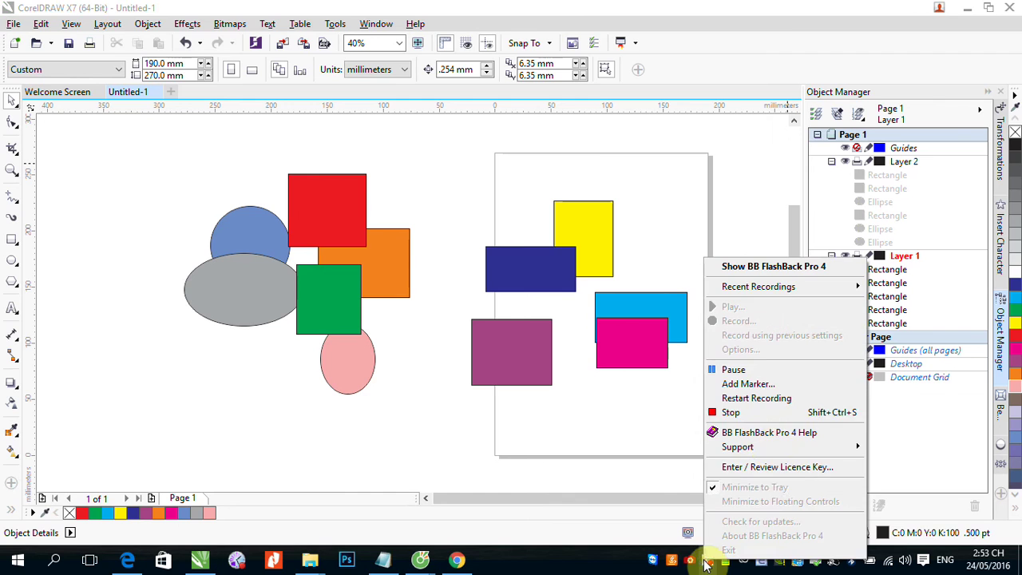